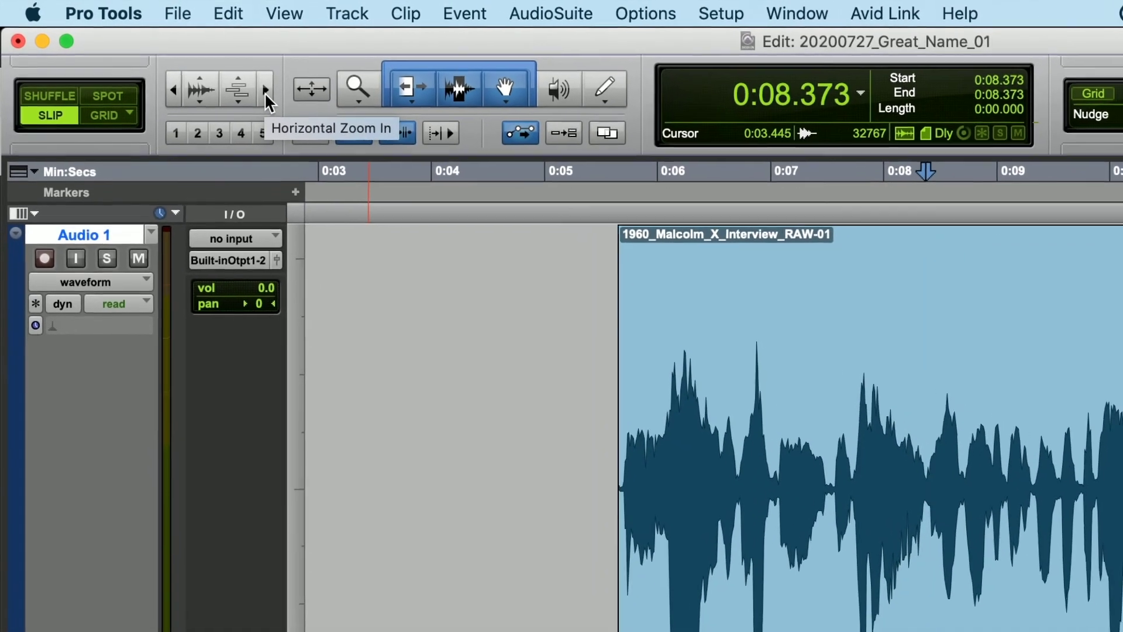
Zoom the timeline in three steps around 0:08, then back out to the whole clip
click(265, 90)
click(264, 91)
click(265, 91)
click(265, 91)
click(264, 91)
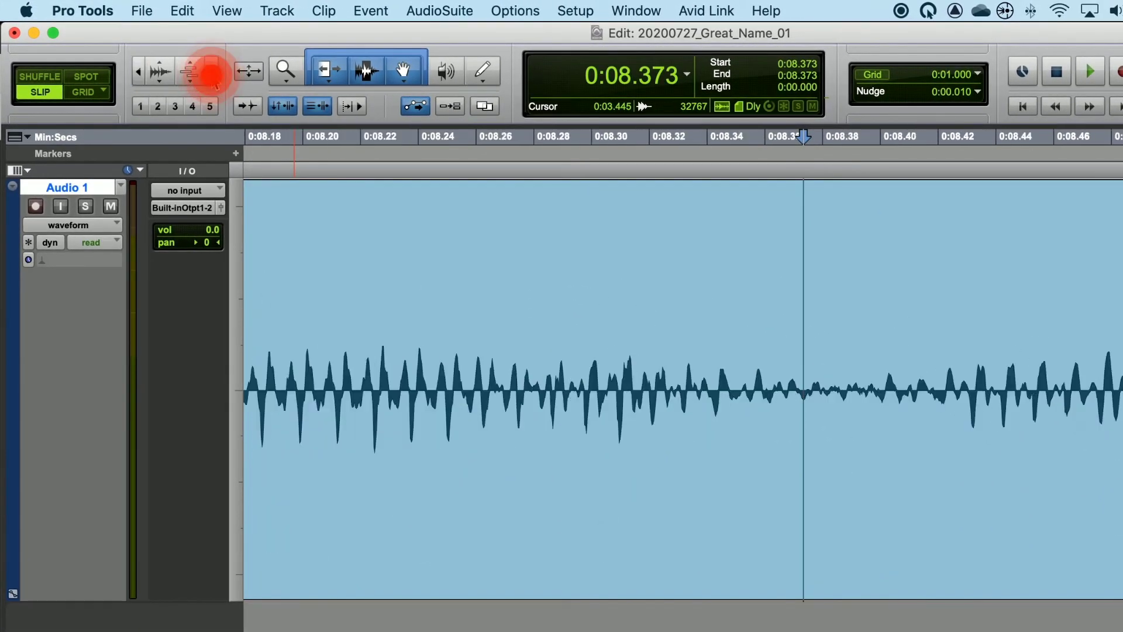
click(139, 71)
click(140, 71)
click(139, 72)
click(139, 71)
click(139, 71)
click(139, 71)
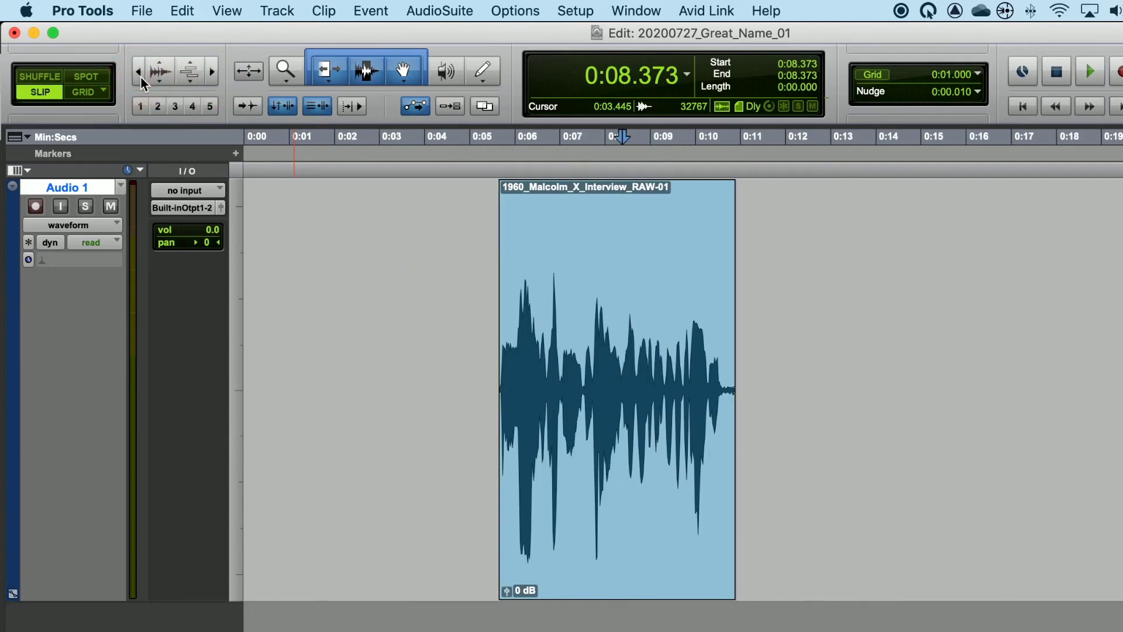
Zoom further into the 0:08 waveform, then zoom back out to the full clip
key(super+bracketright)
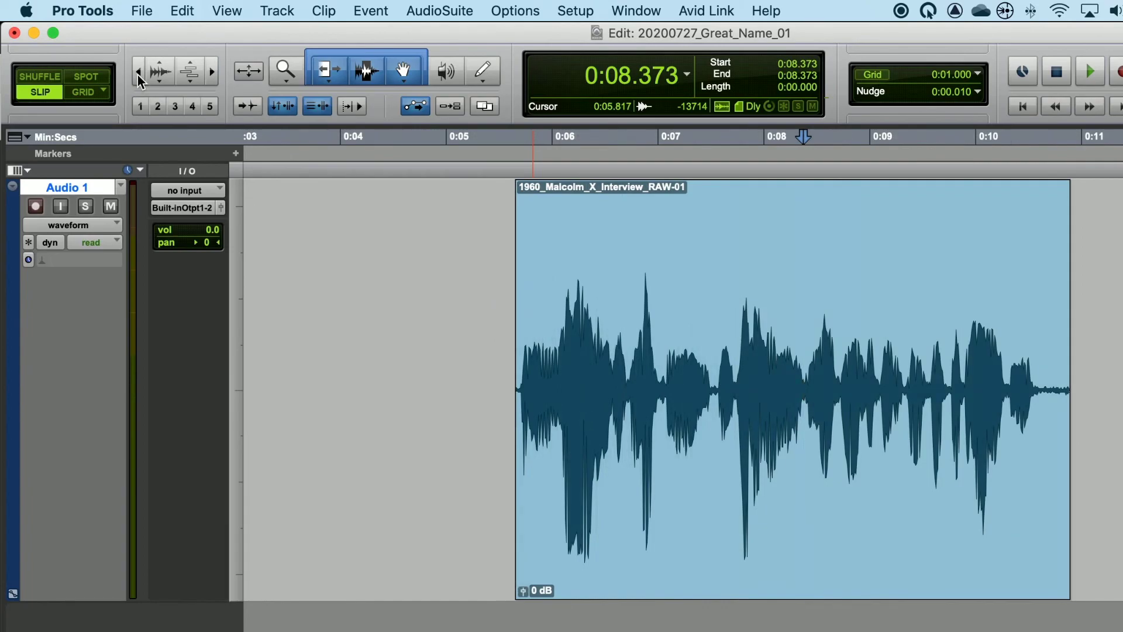
click(211, 71)
click(211, 71)
click(212, 71)
click(211, 72)
click(211, 72)
key(super+bracketleft)
key(super+bracketleft)
key(super+bracketleft)
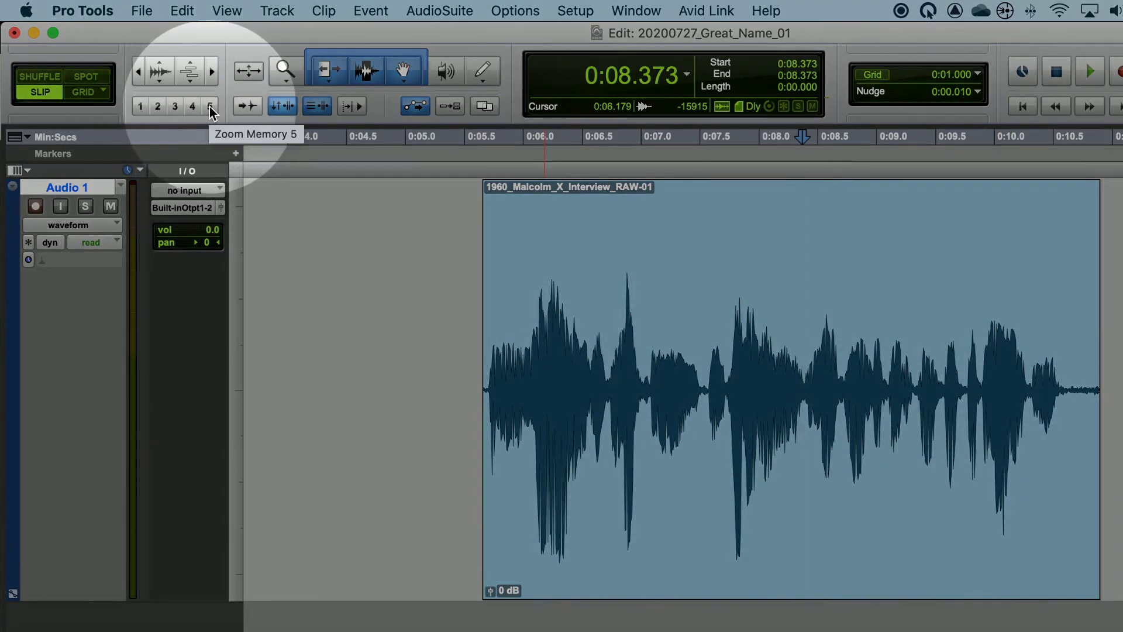
Cycle Zoom Memory presets 1 through 5 and back down with the preset buttons
click(143, 114)
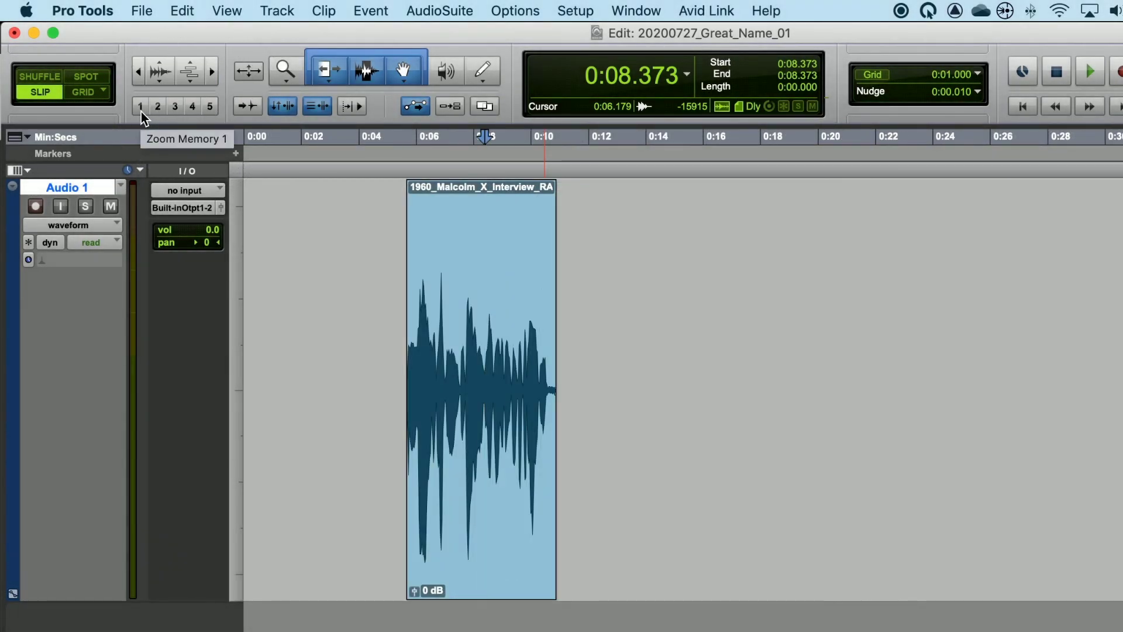
click(158, 107)
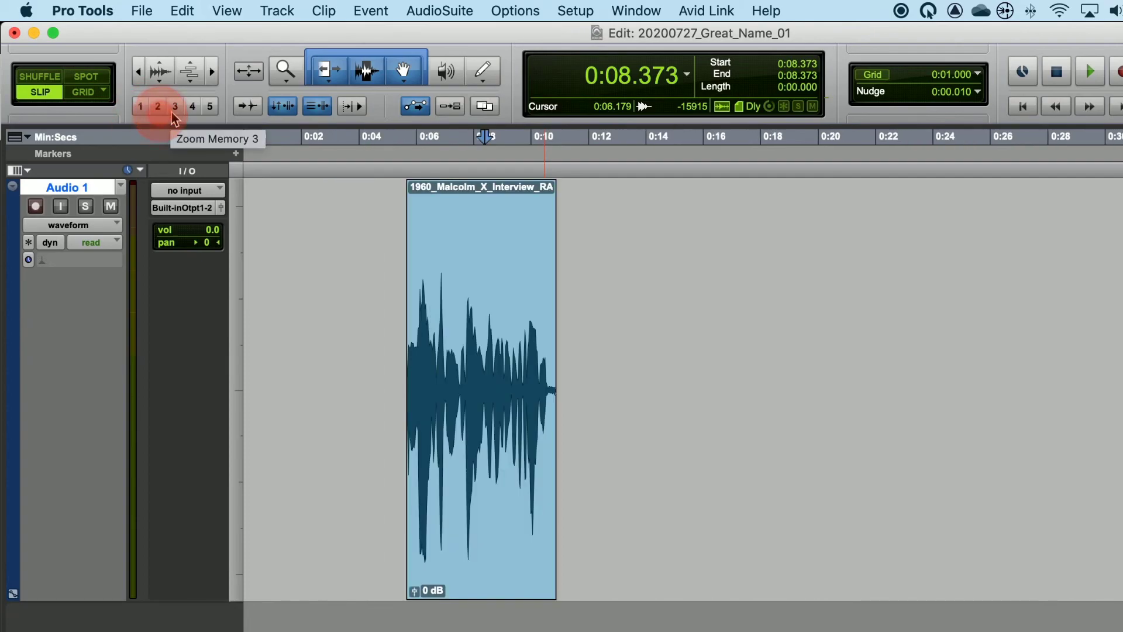
click(174, 106)
click(192, 106)
click(210, 107)
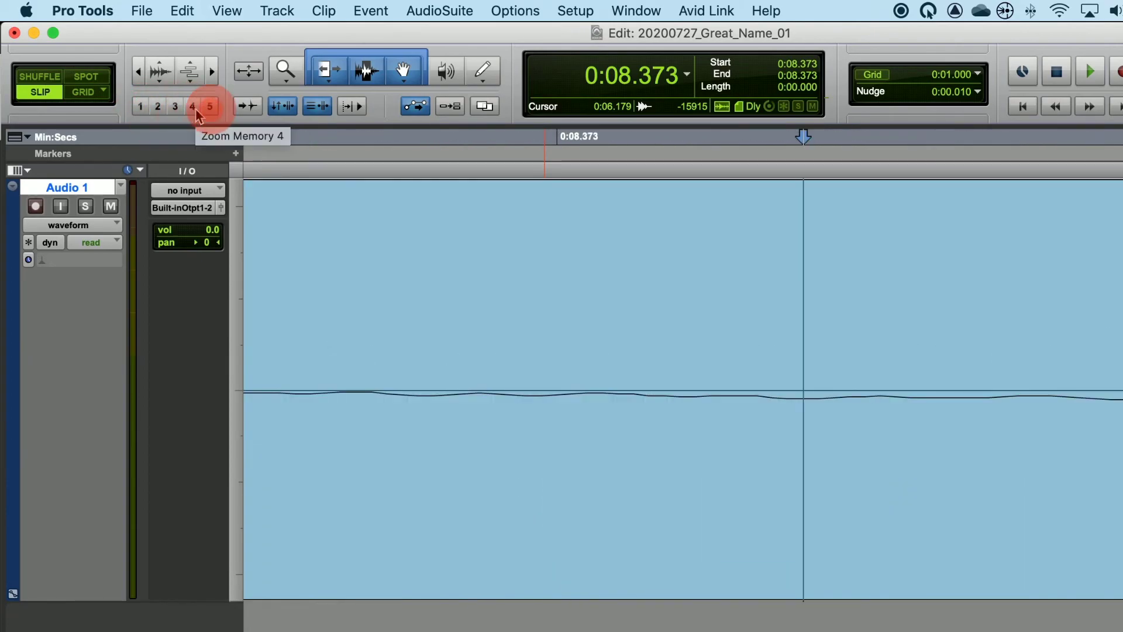
click(192, 107)
click(175, 106)
click(158, 106)
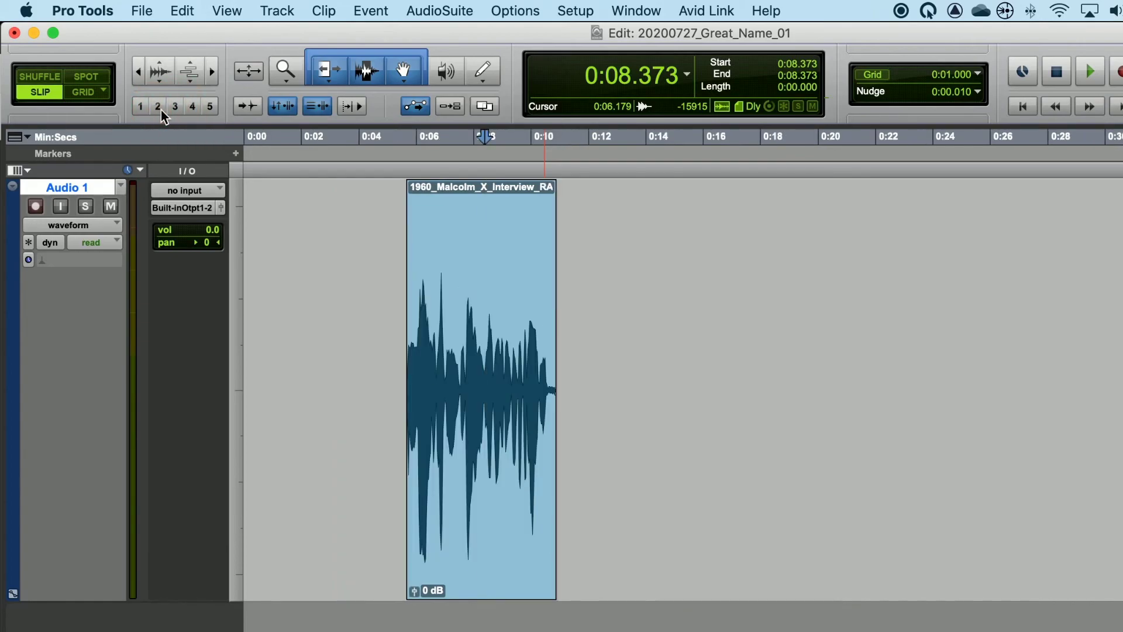
Recall zoom presets 1–5 with number keys, finishing on preset 3 (0:05–0:10)
key(1)
key(2)
key(3)
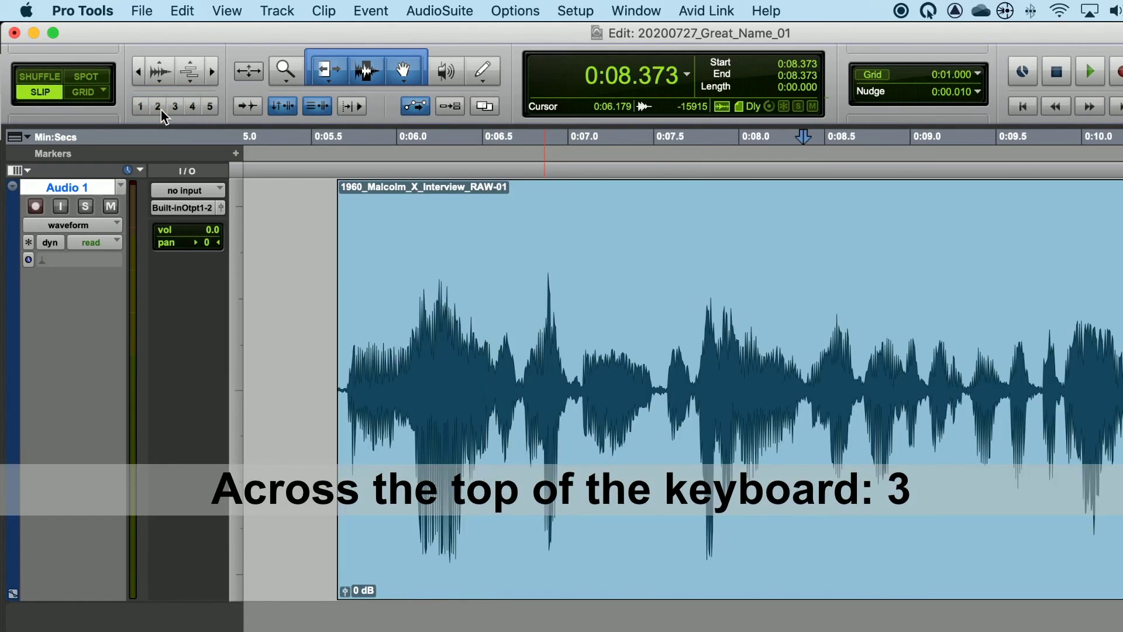
key(4)
key(5)
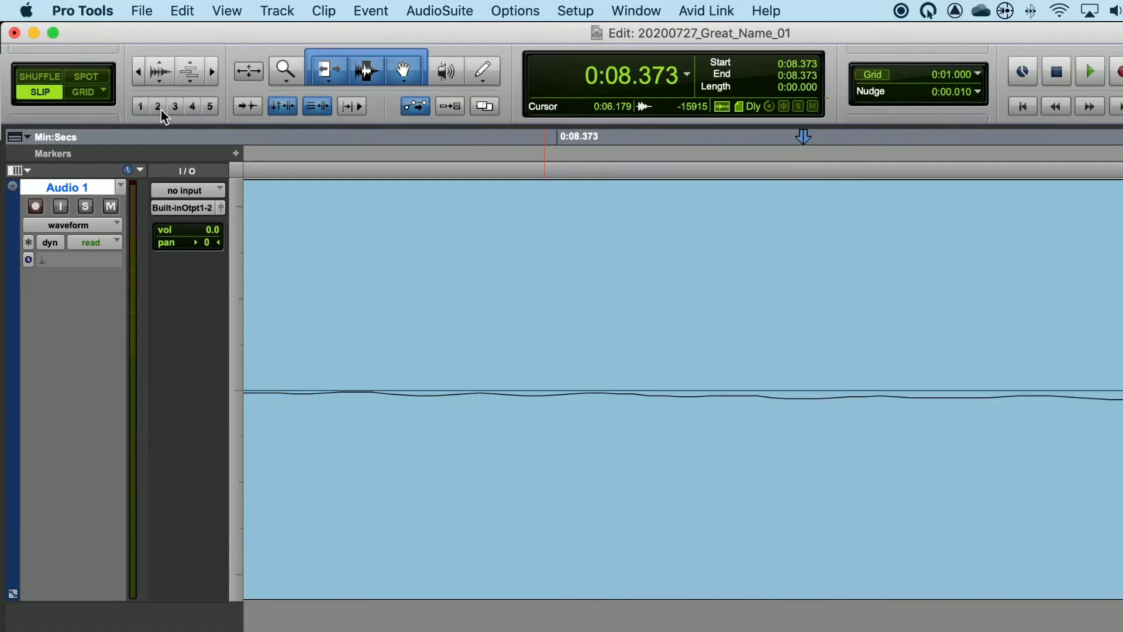
key(3)
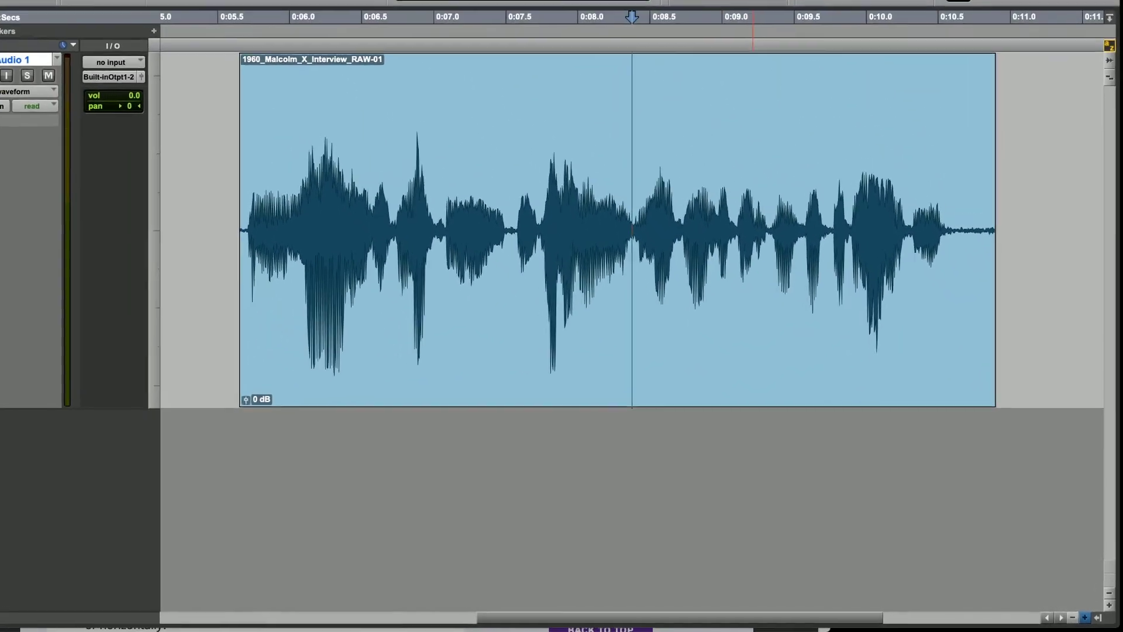
Zoom in on the waveform with the + button, then zoom out until the whole clip fits
click(1070, 611)
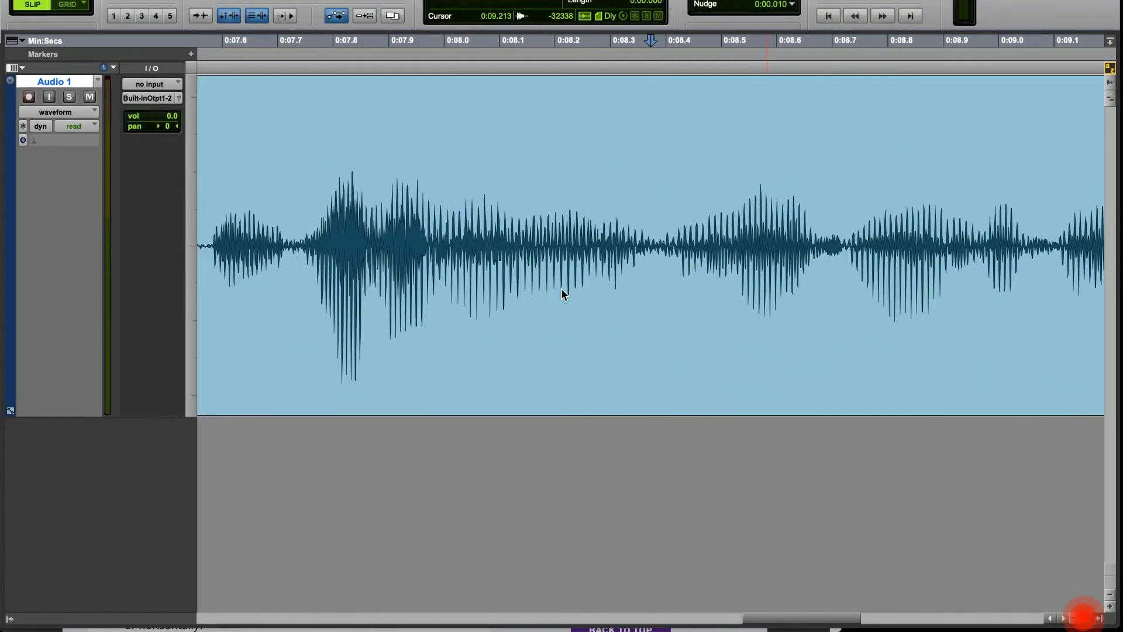
key(super+bracketleft)
key(super+bracketright)
key(super+bracketright)
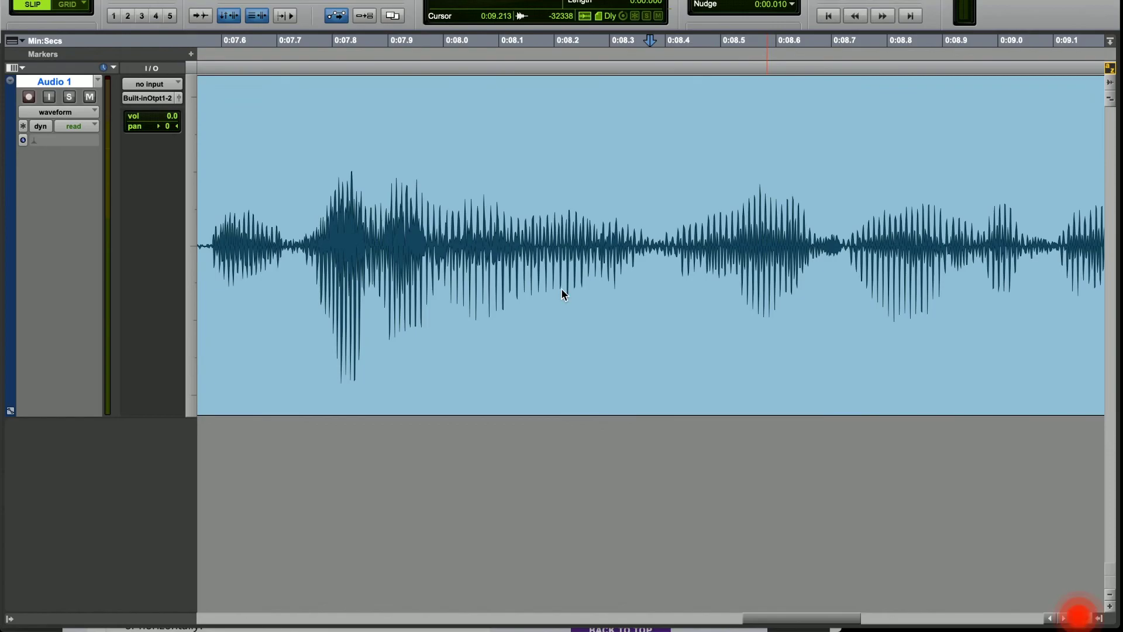
key(super+bracketleft)
key(super+bracketleft)
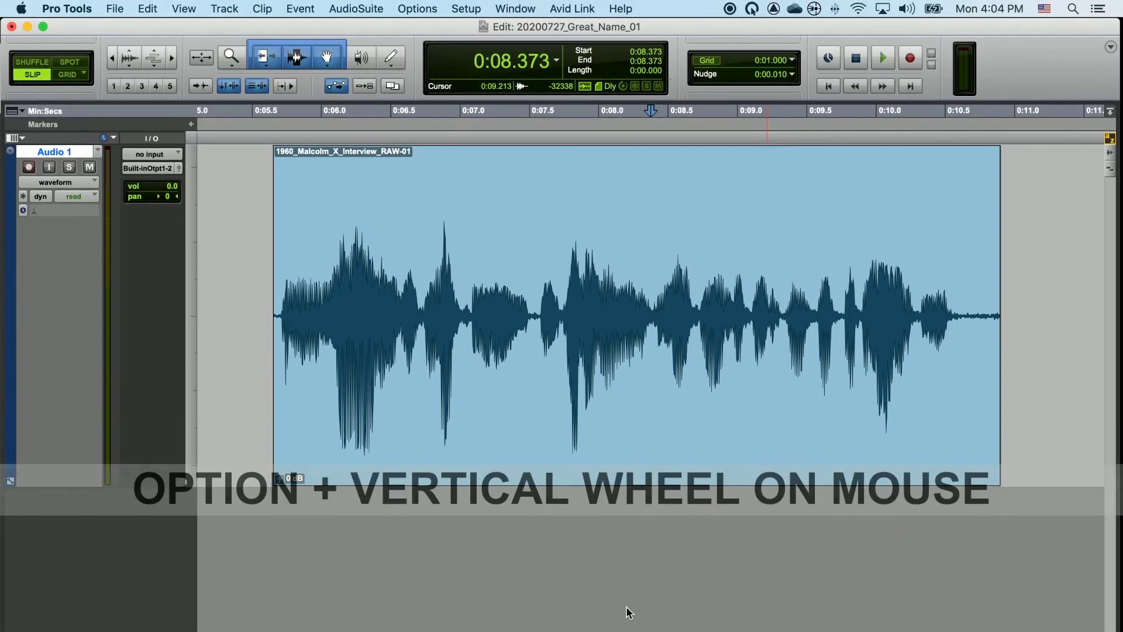
scroll(625, 606, up, 2)
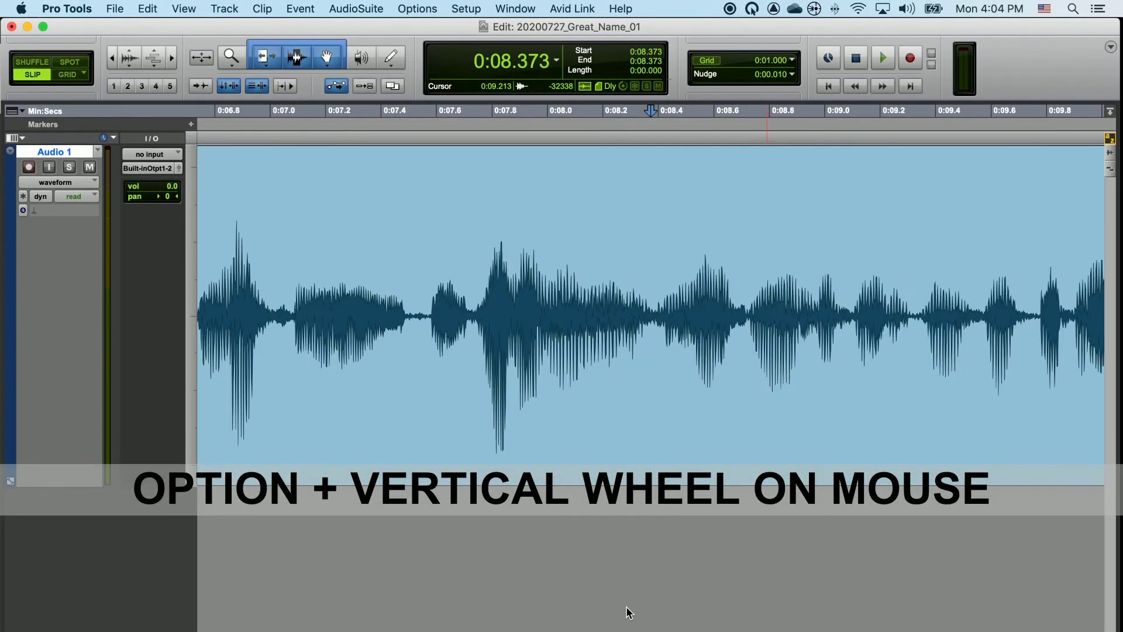
scroll(627, 612, down, 4)
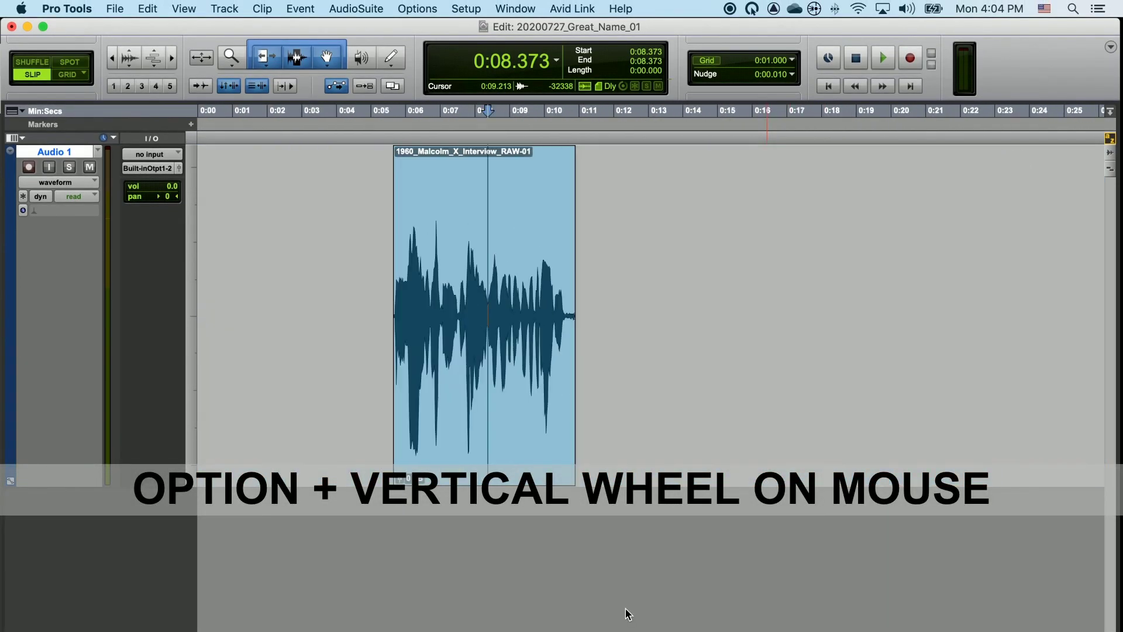
scroll(627, 613, up, 2)
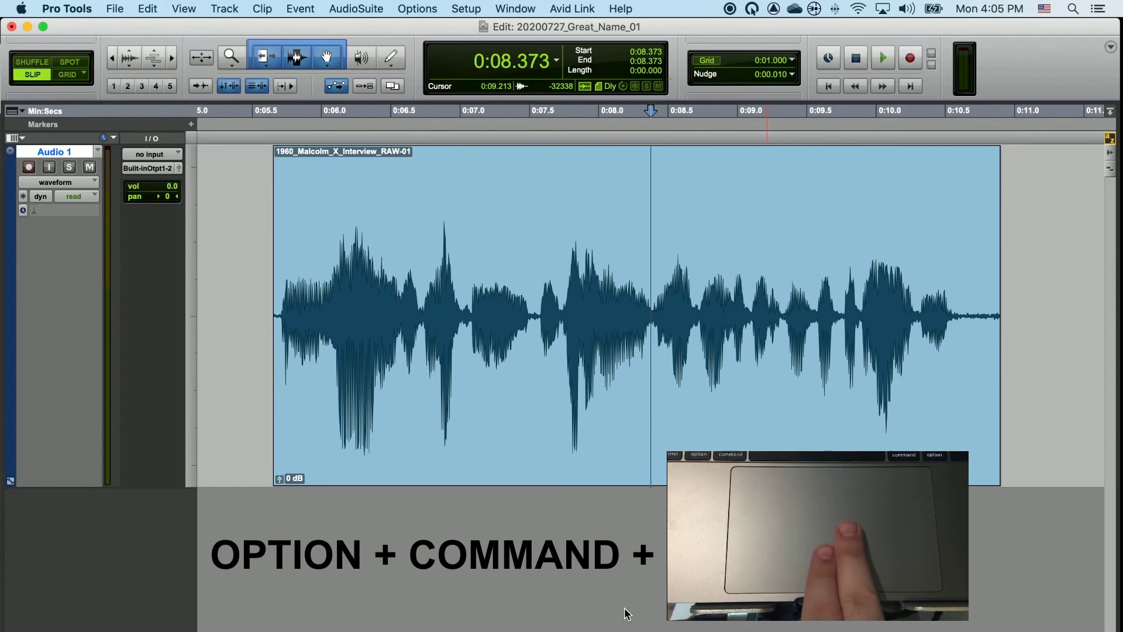
scroll(627, 614, up, 10)
scroll(625, 613, down, 10)
scroll(624, 607, down, 3)
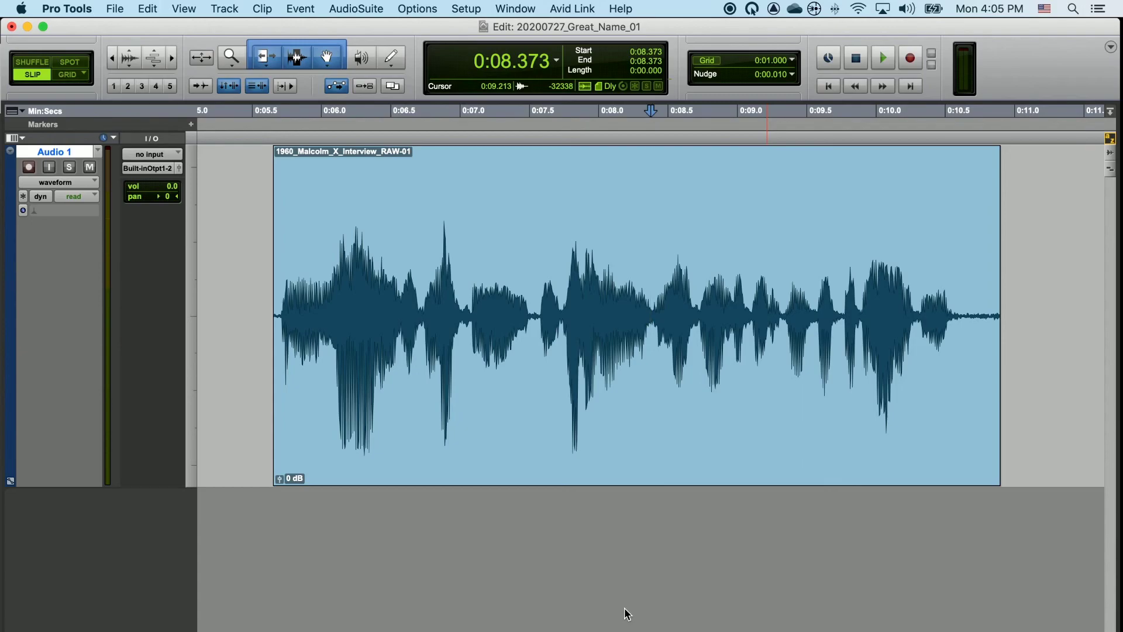
key(t)
key(t)
key(t)
key(t)
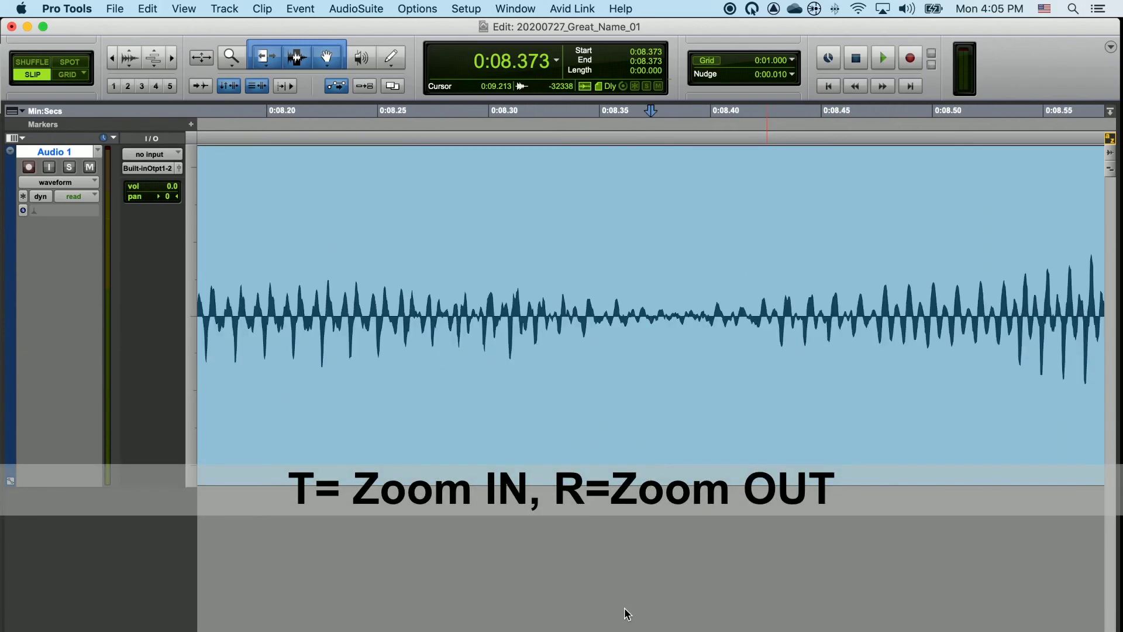
key(r)
key(r)
key(r)
key(r)
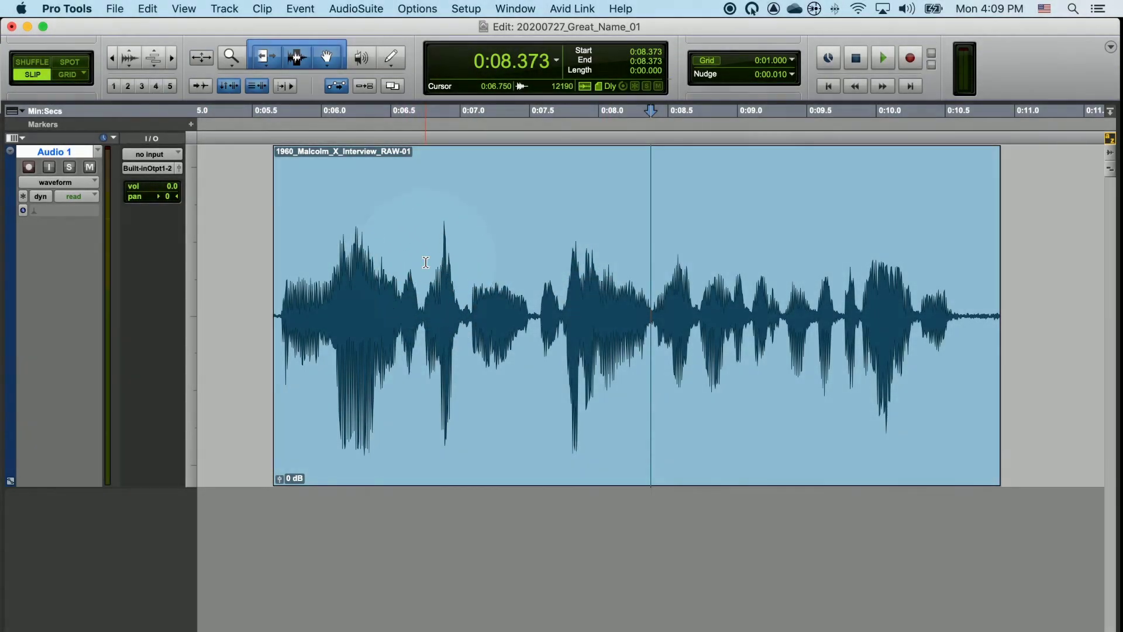
click(425, 263)
key(ctrl+5)
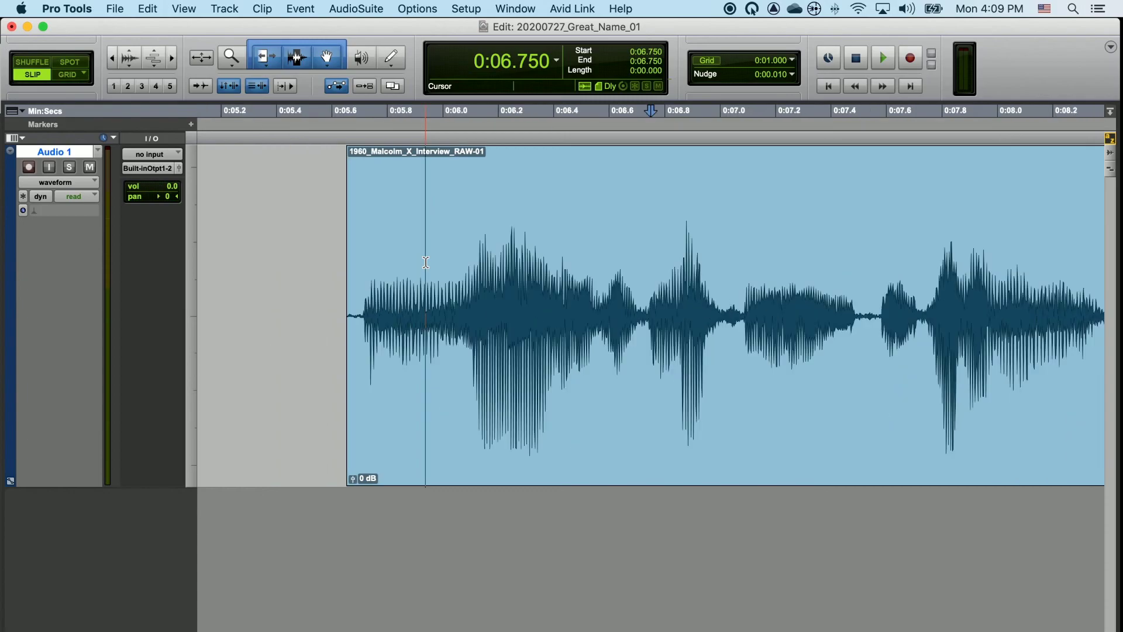
key(ctrl+1)
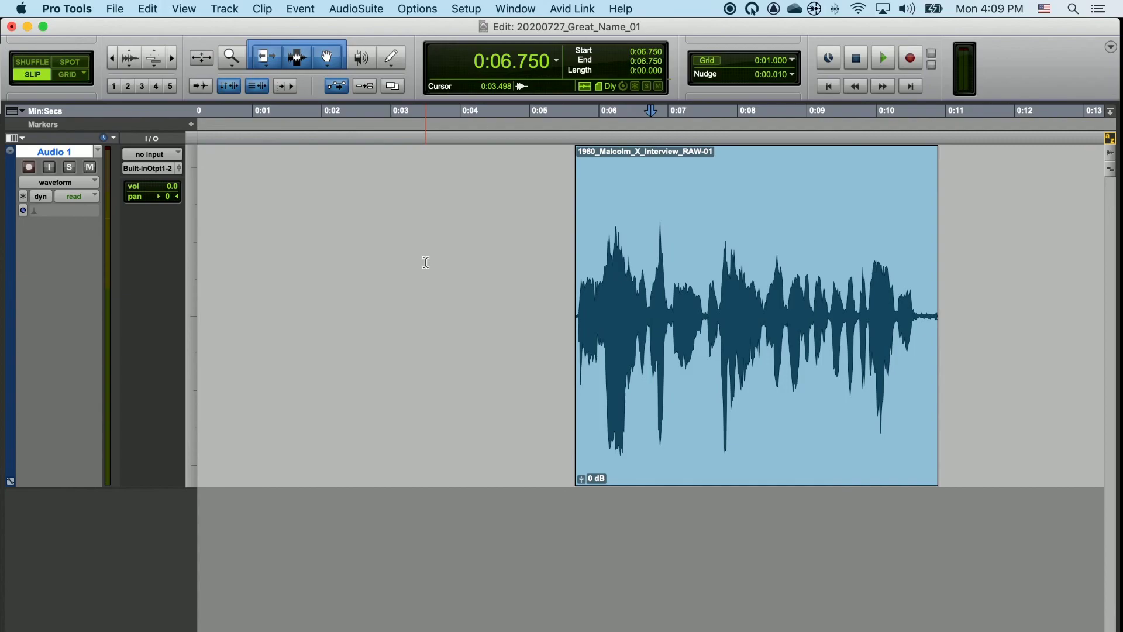
click(625, 245)
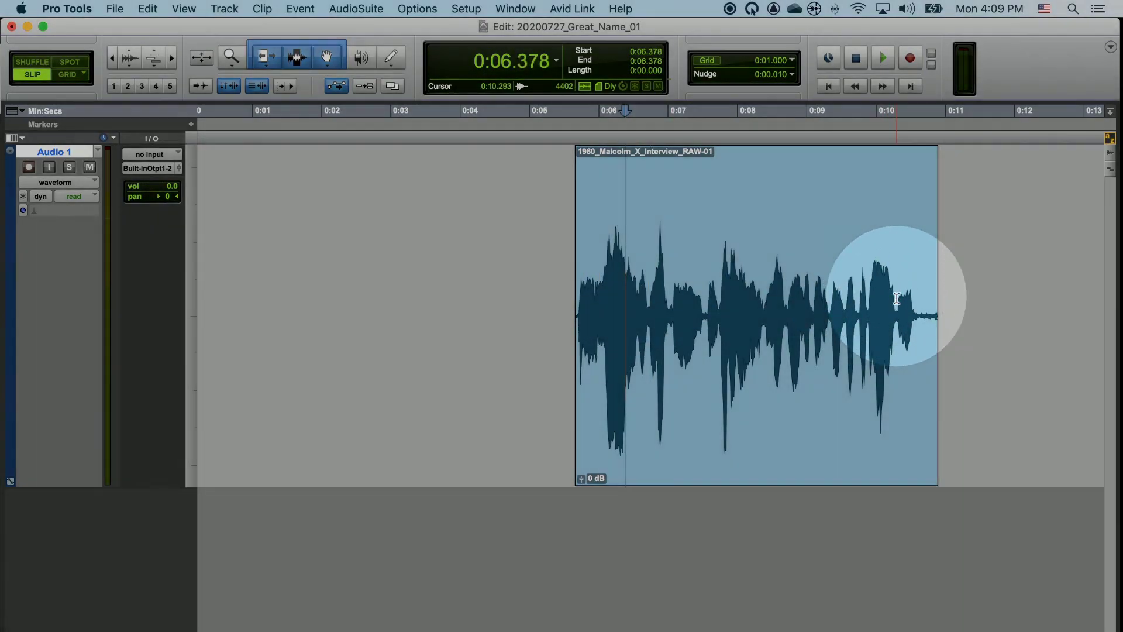
click(896, 296)
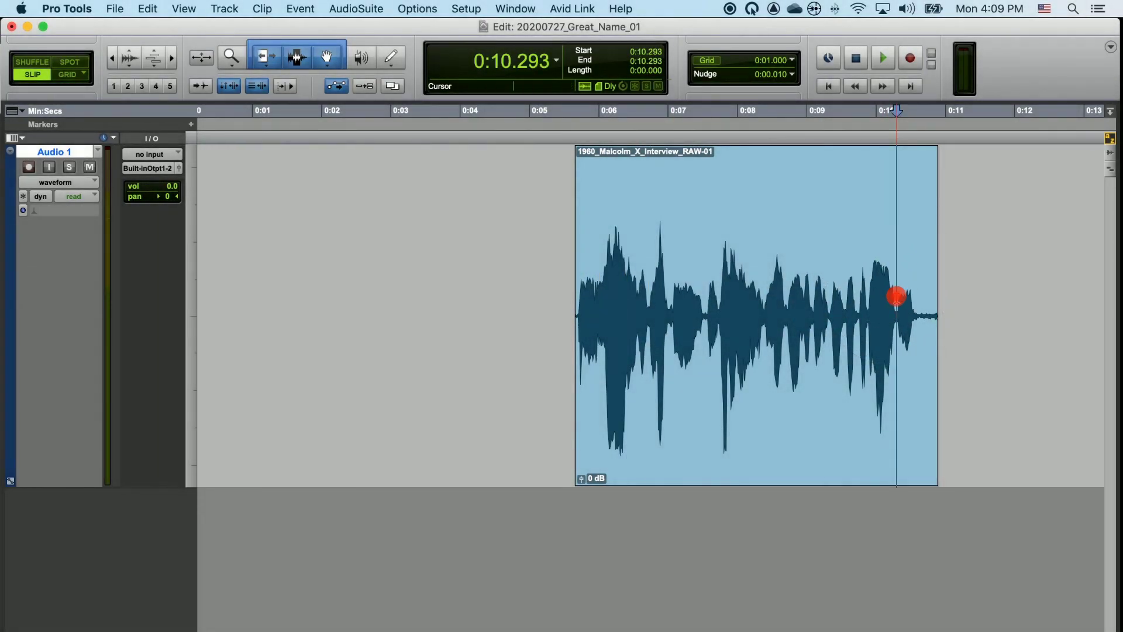
key(ctrl+5)
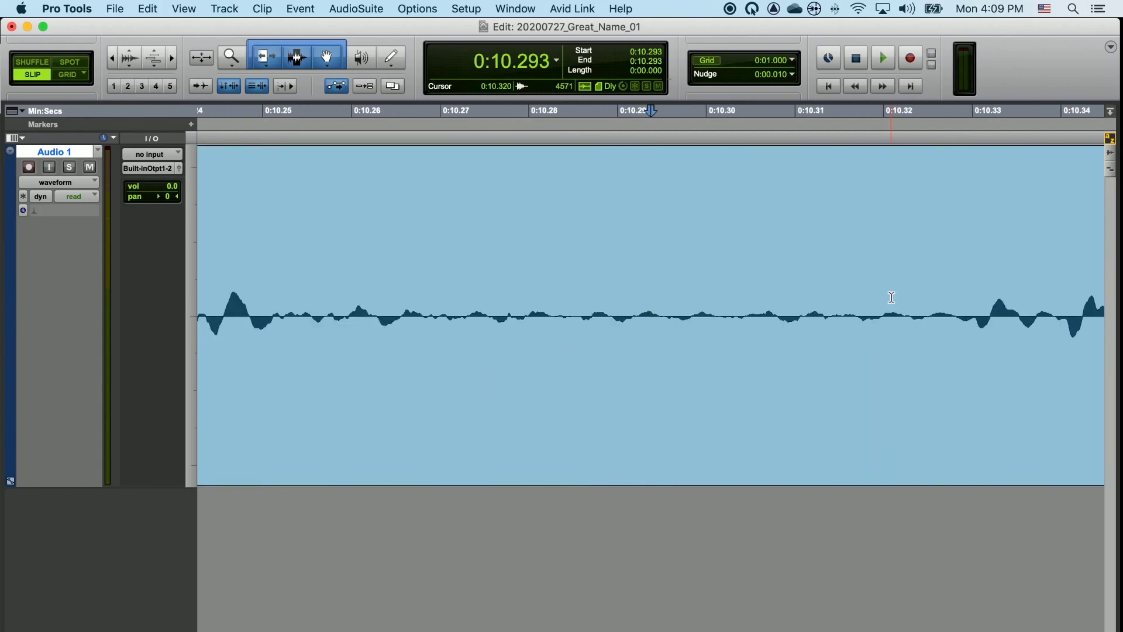
key(ctrl+bracketleft)
key(ctrl+bracketleft)
key(ctrl+bracketleft)
key(ctrl+bracketleft)
key(ctrl+bracketleft)
key(ctrl+bracketleft)
key(ctrl+bracketleft)
key(ctrl+bracketleft)
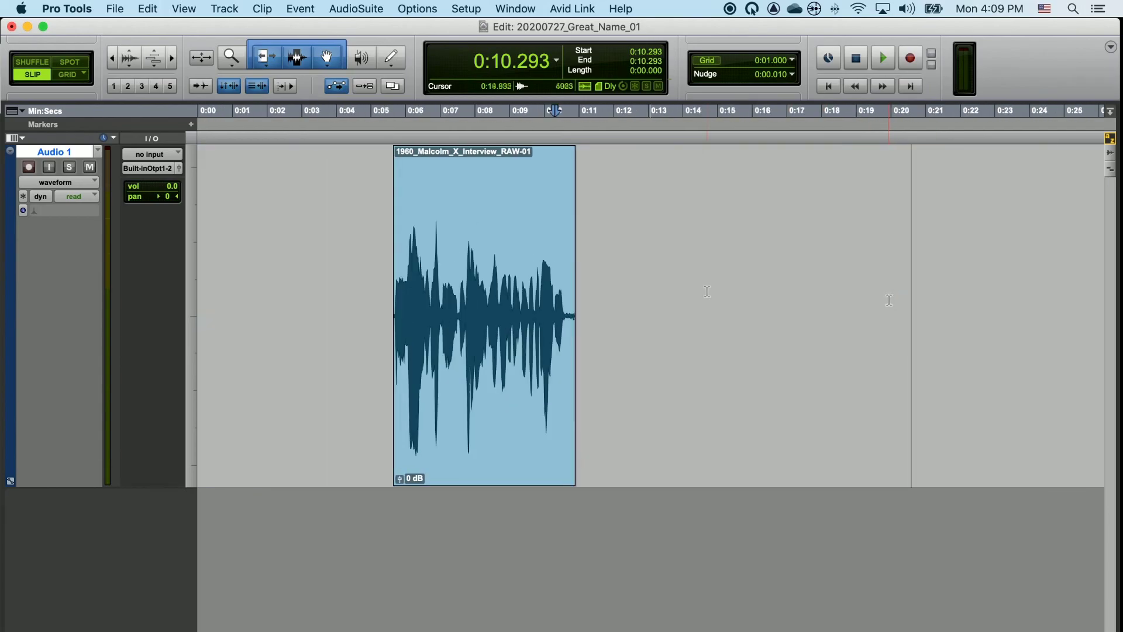
click(661, 227)
click(337, 202)
click(641, 219)
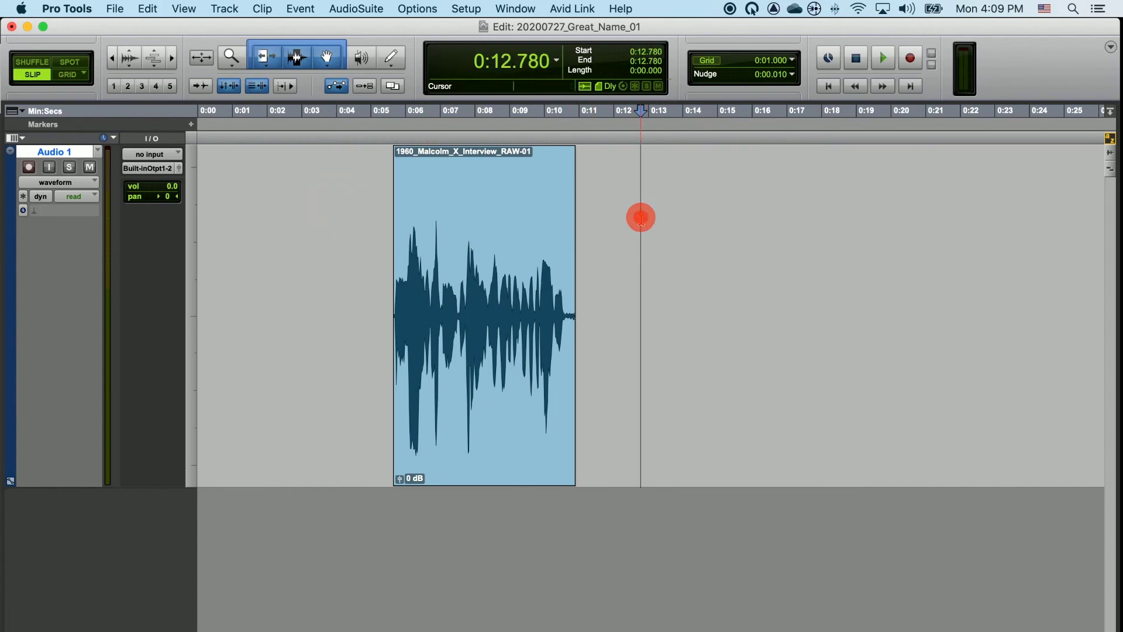
key(ctrl+5)
key(ctrl+bracketright)
key(ctrl+bracketright)
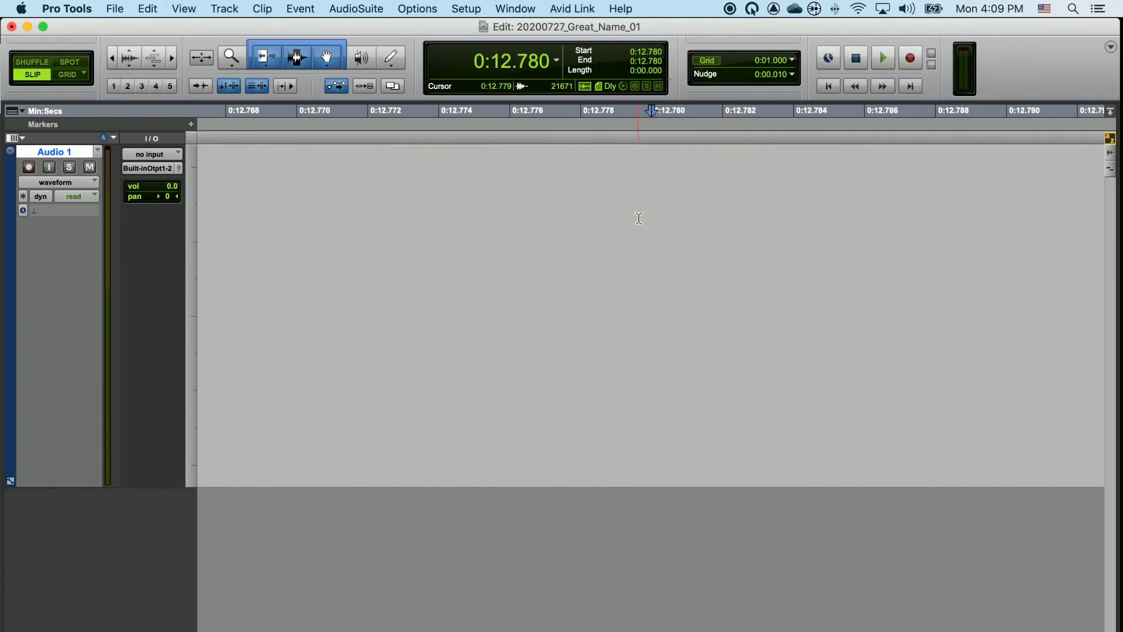
key(ctrl+bracketleft)
key(ctrl+bracketleft)
key(ctrl+bracketleft)
key(ctrl+bracketleft)
key(ctrl+bracketleft)
key(ctrl+bracketleft)
key(ctrl+bracketleft)
key(ctrl+bracketleft)
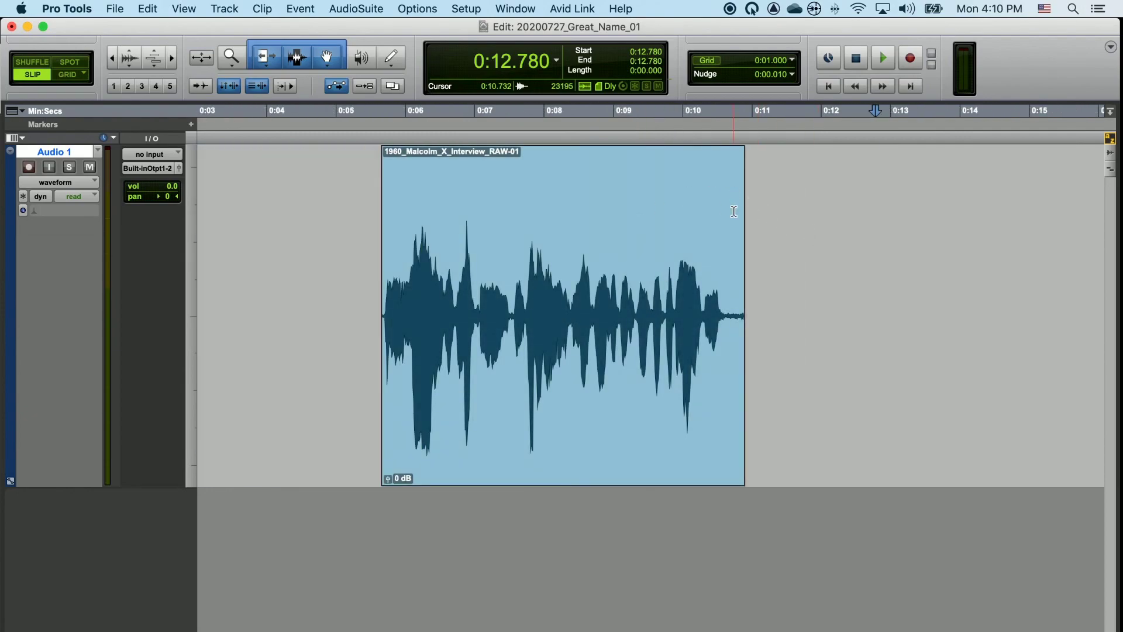
click(560, 212)
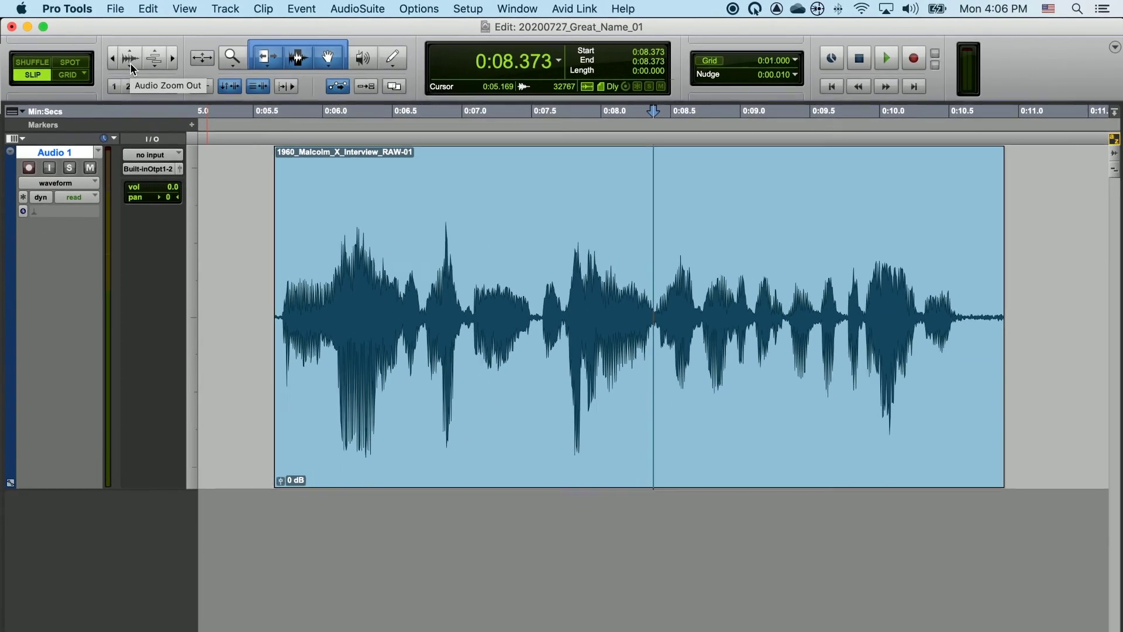
Make the waveform taller in several steps, then shrink it to a small trace
click(188, 91)
click(130, 61)
click(130, 61)
click(130, 61)
click(130, 61)
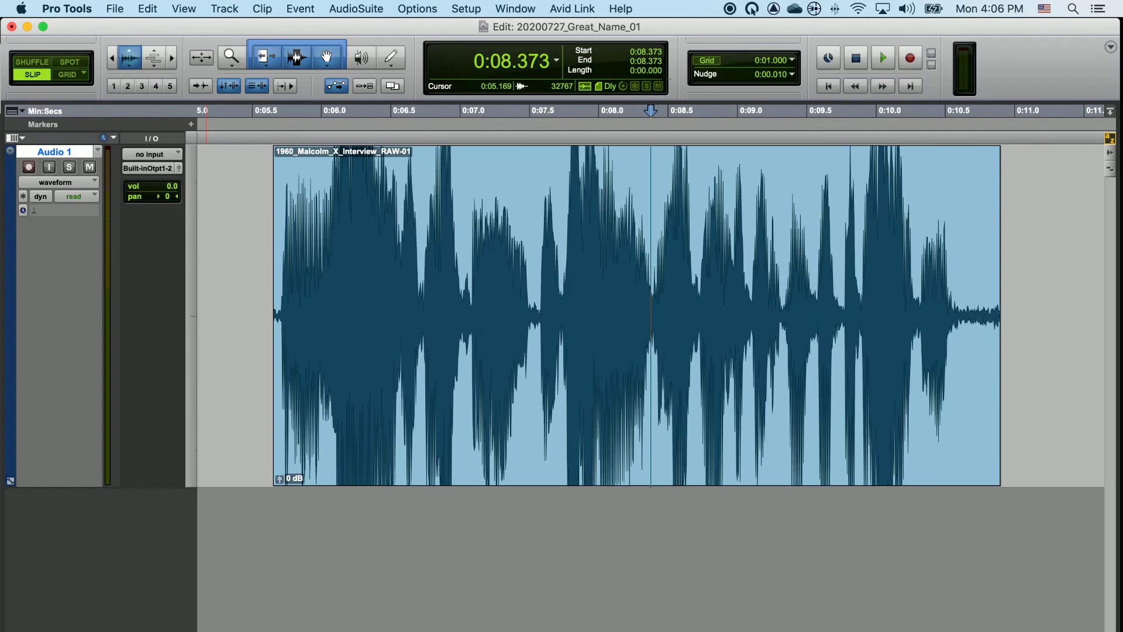
Grow the waveform to fill the track height, then reduce it to a moderate height
click(130, 61)
click(129, 62)
click(130, 63)
click(130, 63)
click(130, 63)
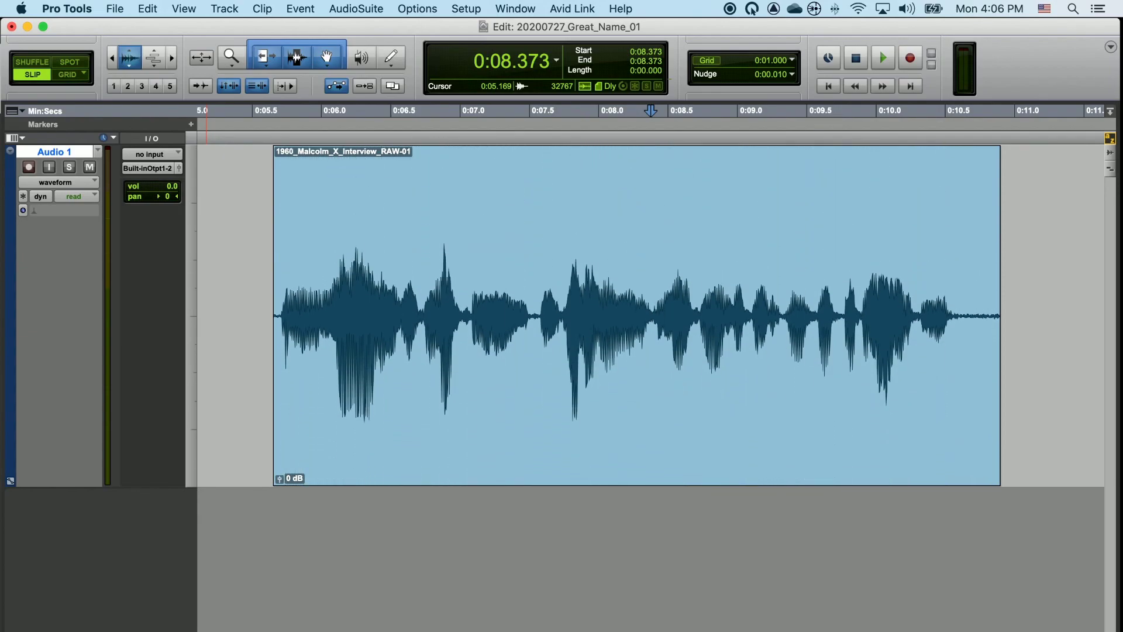
click(130, 63)
click(130, 61)
click(130, 62)
click(130, 62)
click(130, 61)
click(130, 62)
click(130, 61)
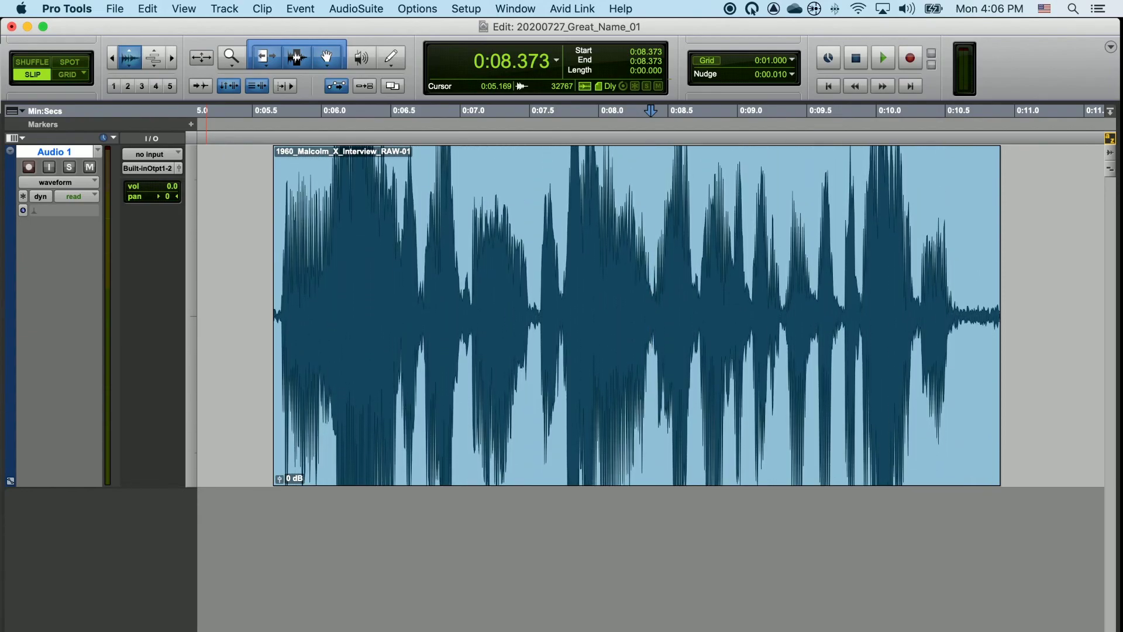
click(130, 61)
click(130, 61)
click(129, 63)
click(129, 63)
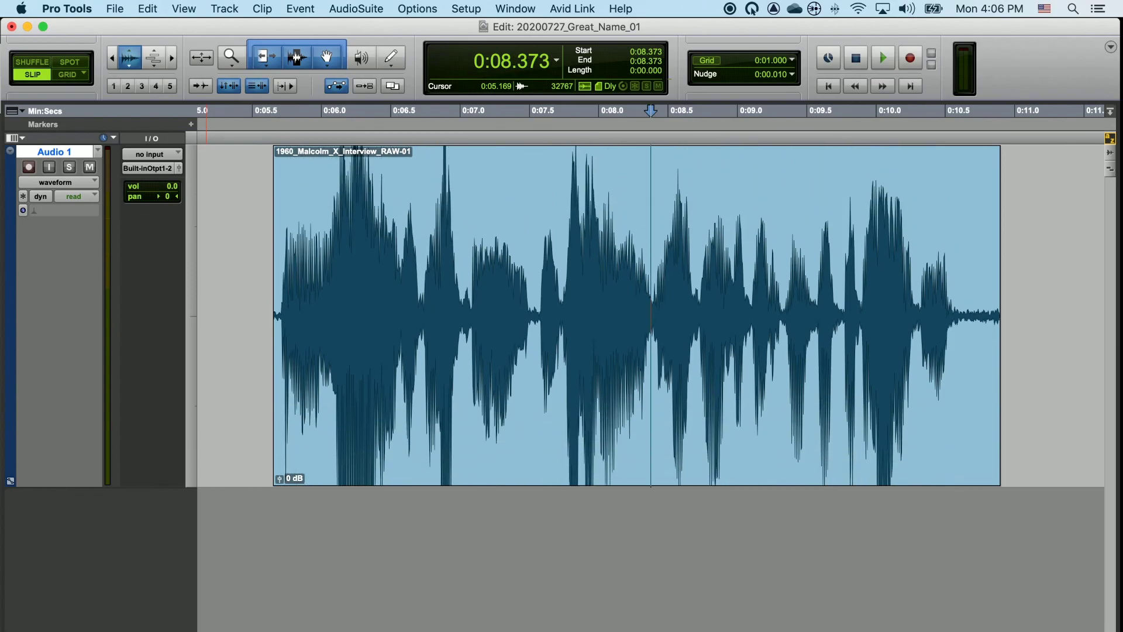
click(129, 63)
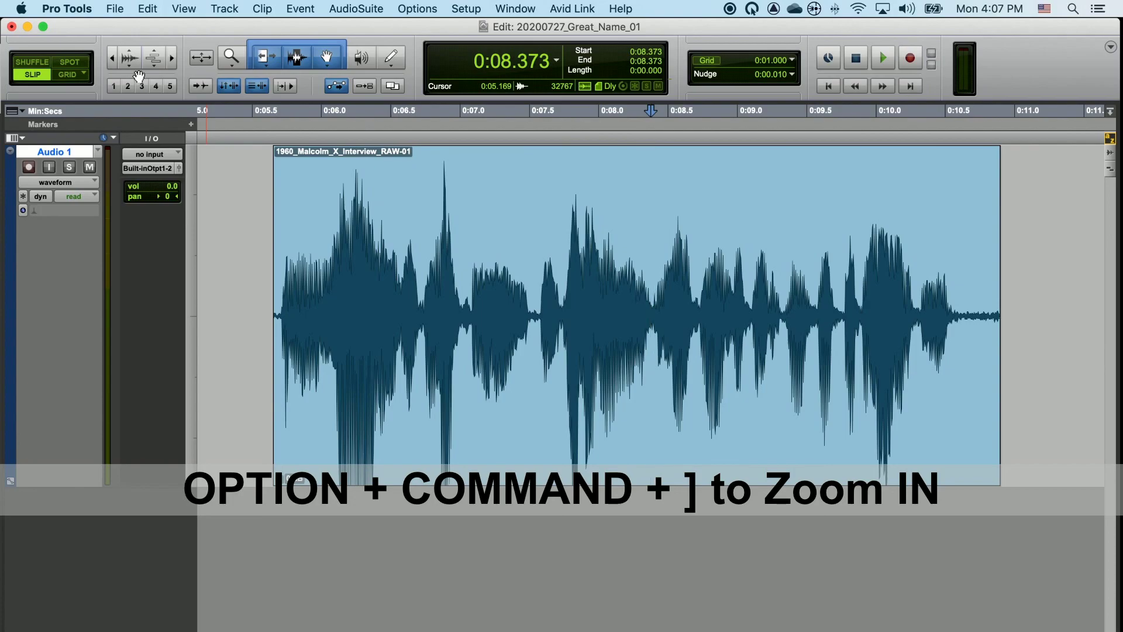
Resize the waveform vertically with Option+Command+] and [, trying tall and thin views
key(super+alt+bracketright)
key(super+alt+bracketright)
key(super+alt+bracketright)
key(super+alt+bracketright)
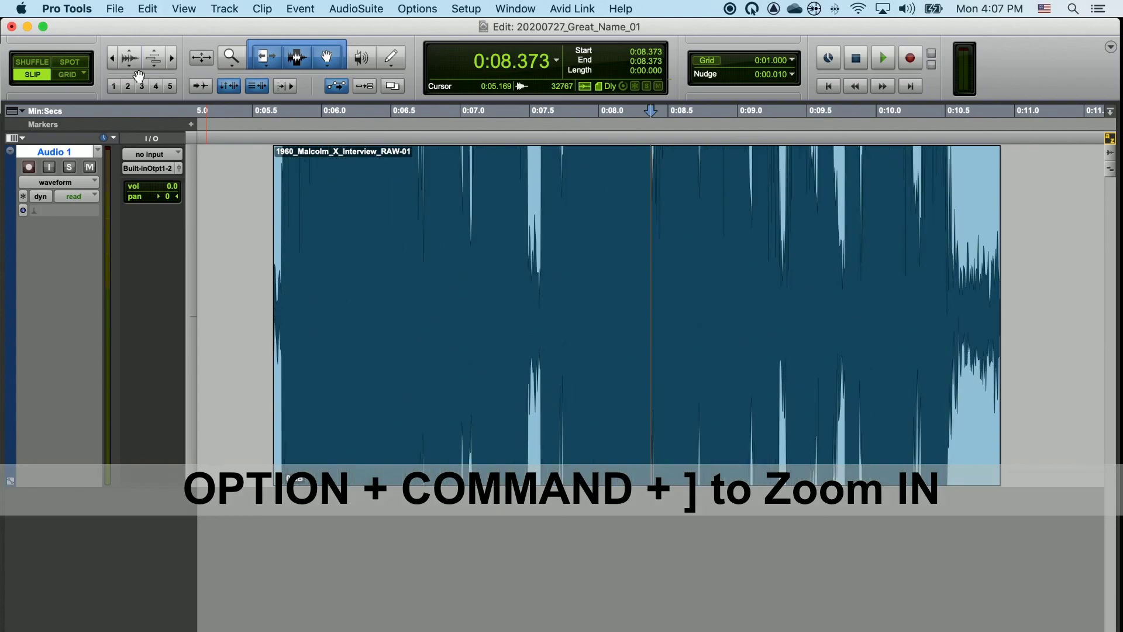
key(super+alt+bracketleft)
key(super+alt+bracketleft)
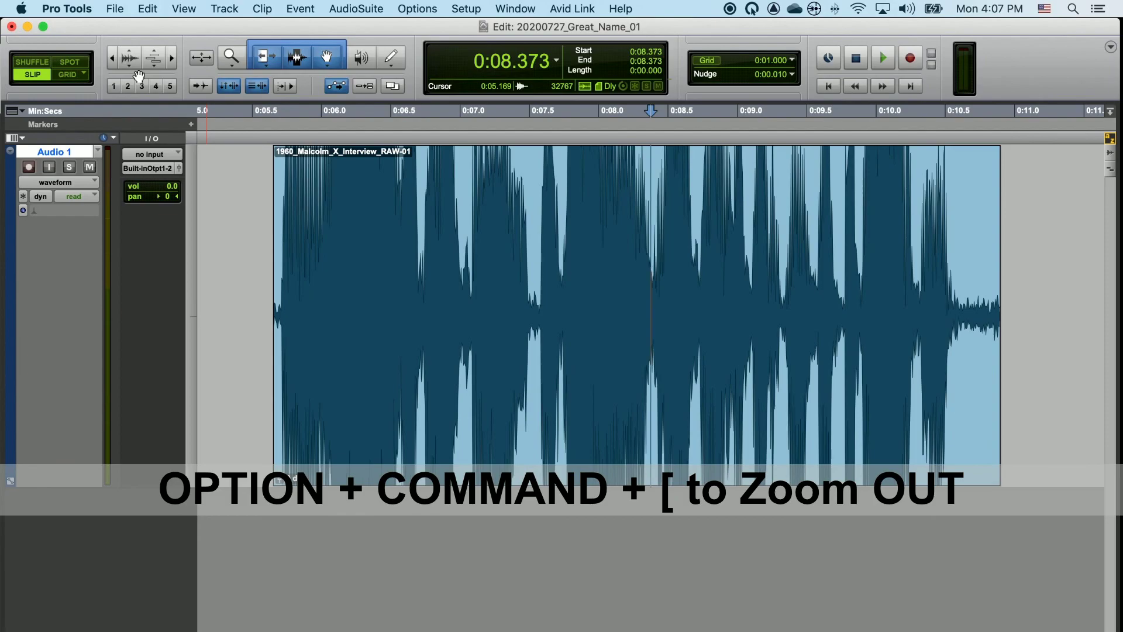
key(super+alt+bracketleft)
key(super+alt+bracketleft)
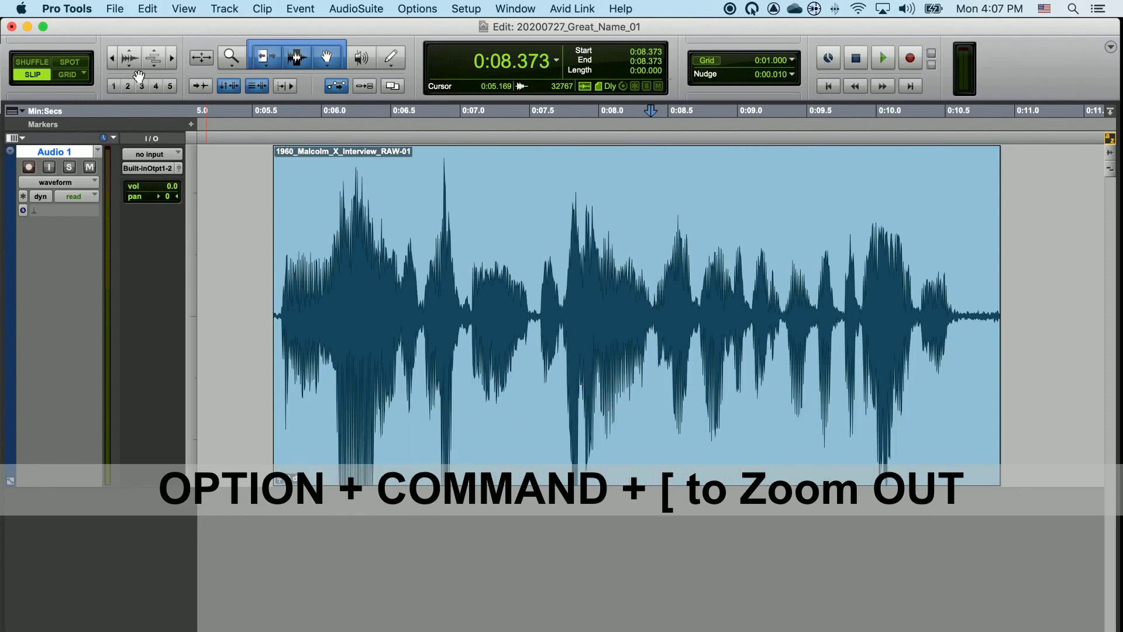
key(alt+super+bracketleft)
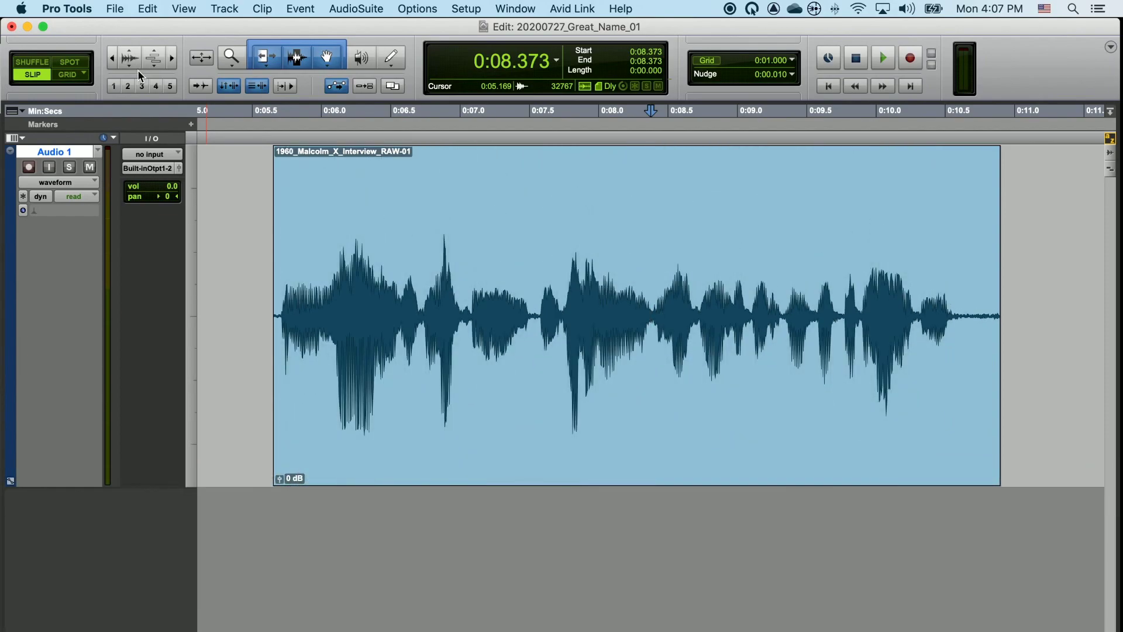
key(alt+super+bracketright)
key(alt+super+bracketright)
key(alt+super+bracketright)
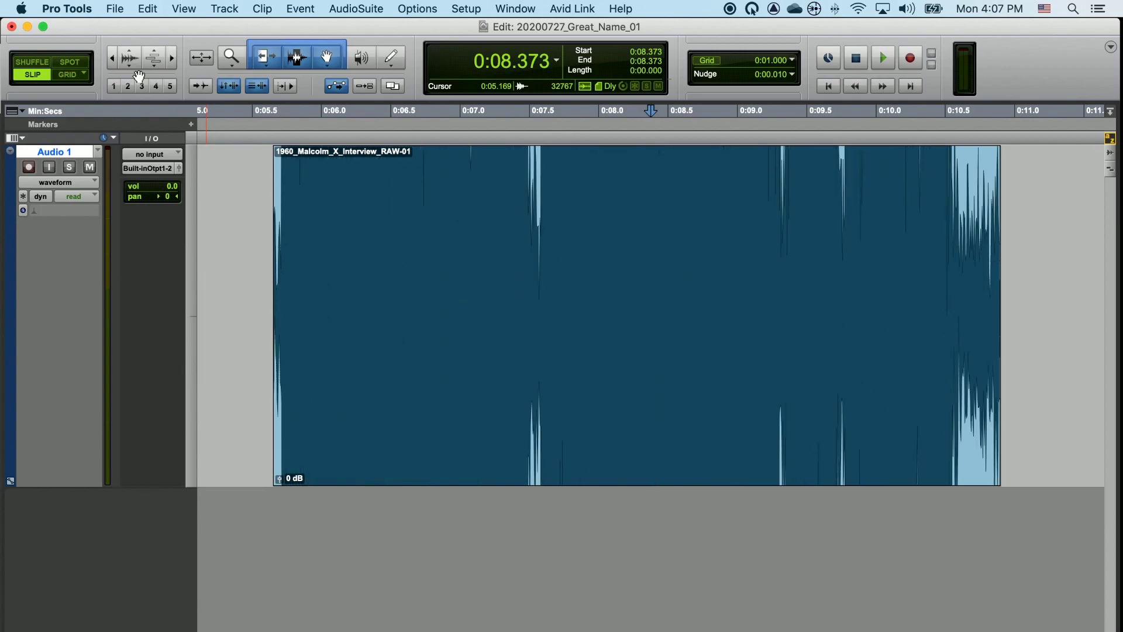
key(alt+super+bracketleft)
key(alt+super+bracketleft)
key(alt+super+bracketleft)
key(alt+super+bracketleft)
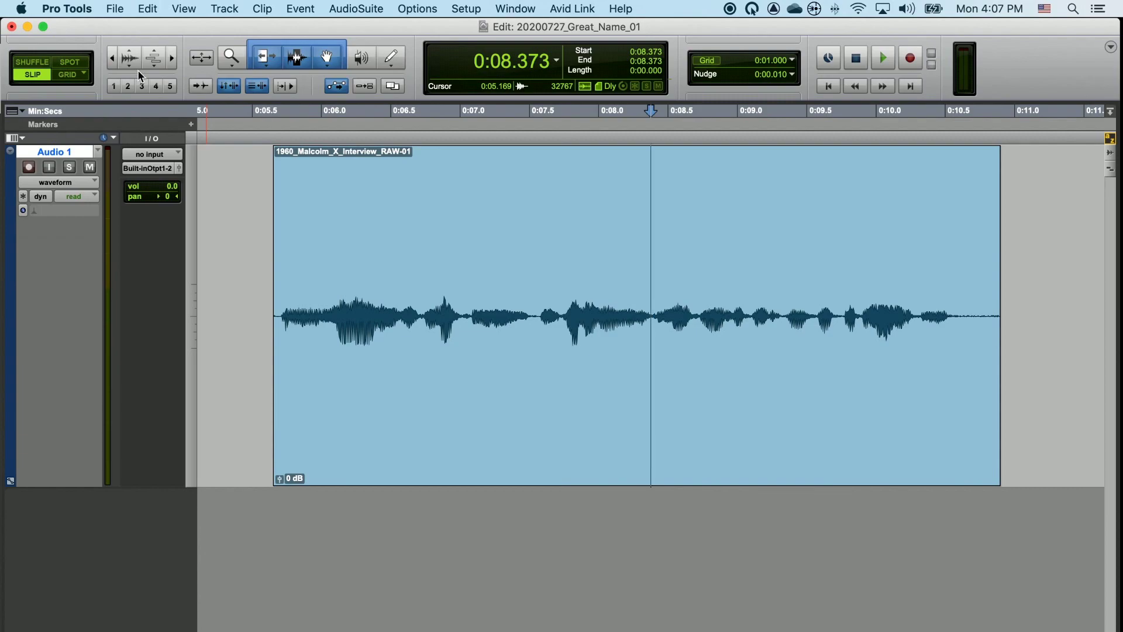
key(alt+super+bracketleft)
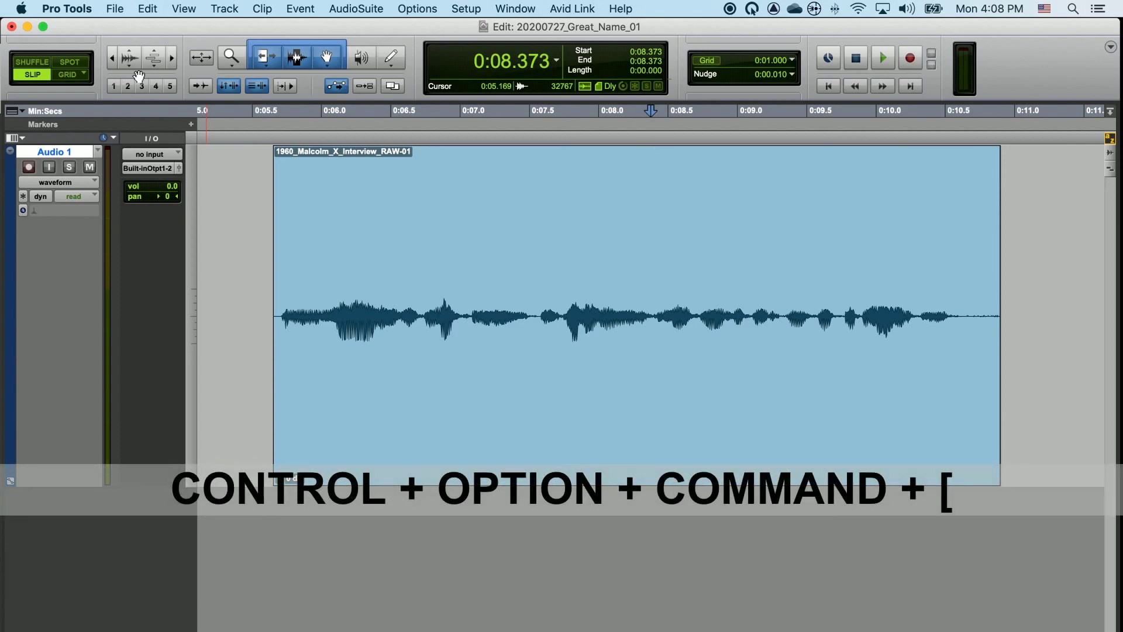
key(ctrl+alt+super+bracketleft)
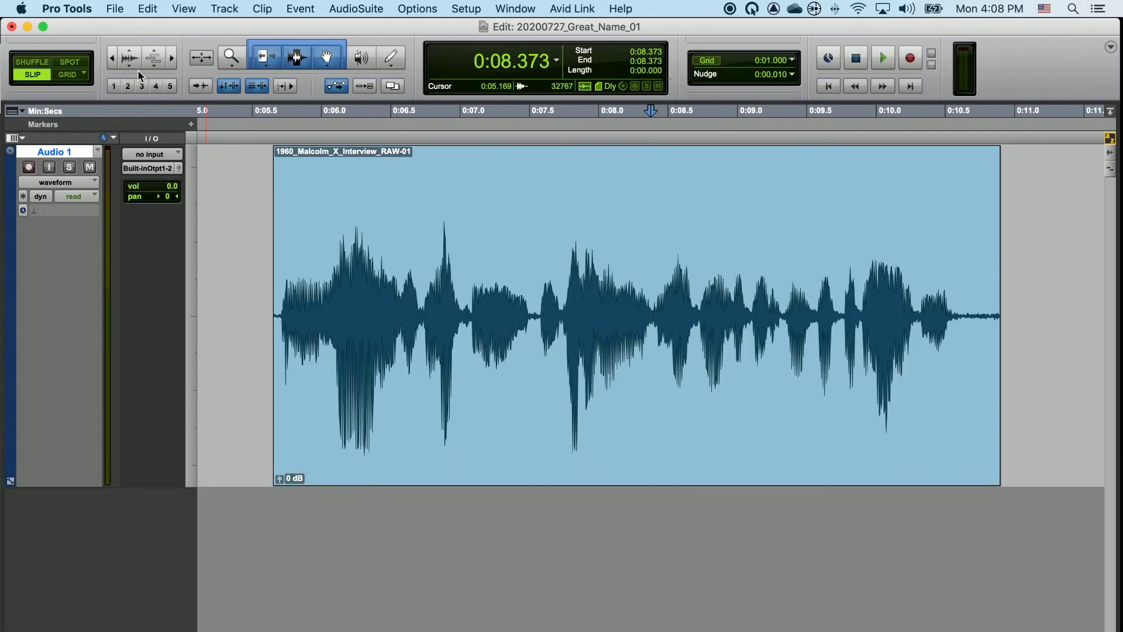
Set the insertion point at 0:05.760, zoom far out, then zoom in to show the whole clip
click(596, 219)
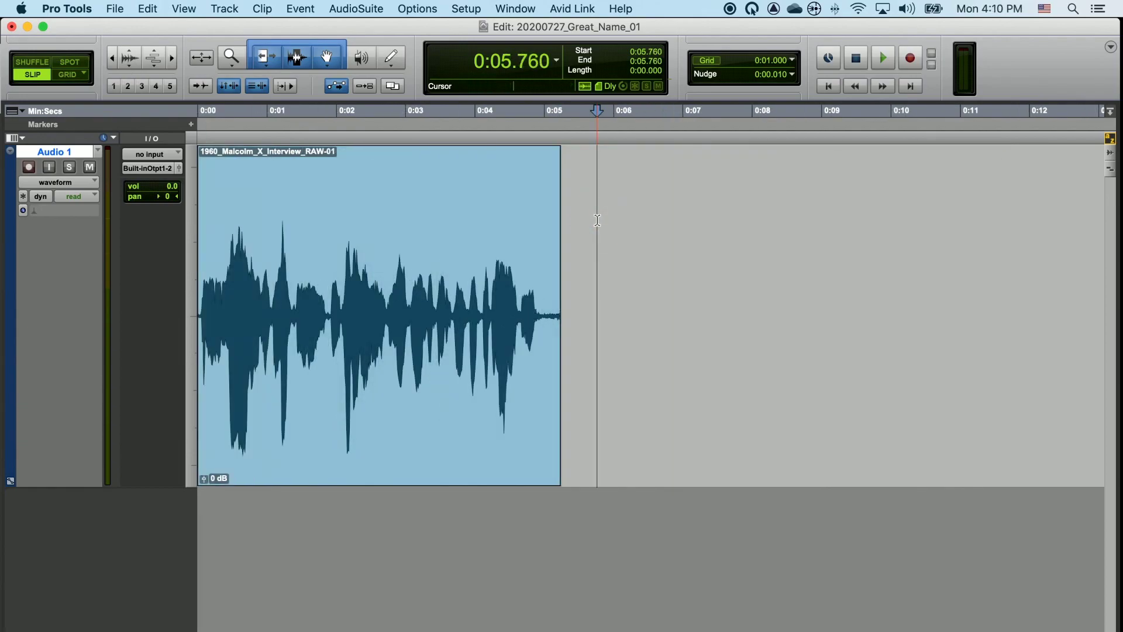
key(ctrl+alt+super+bracketleft)
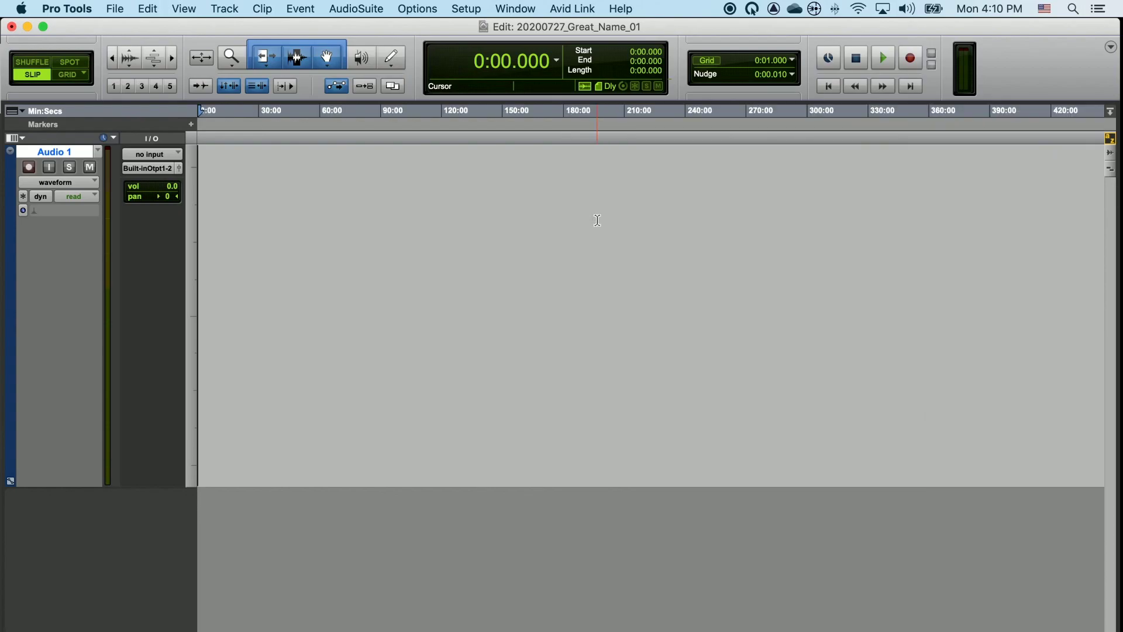
key(t)
key(t)
key(t)
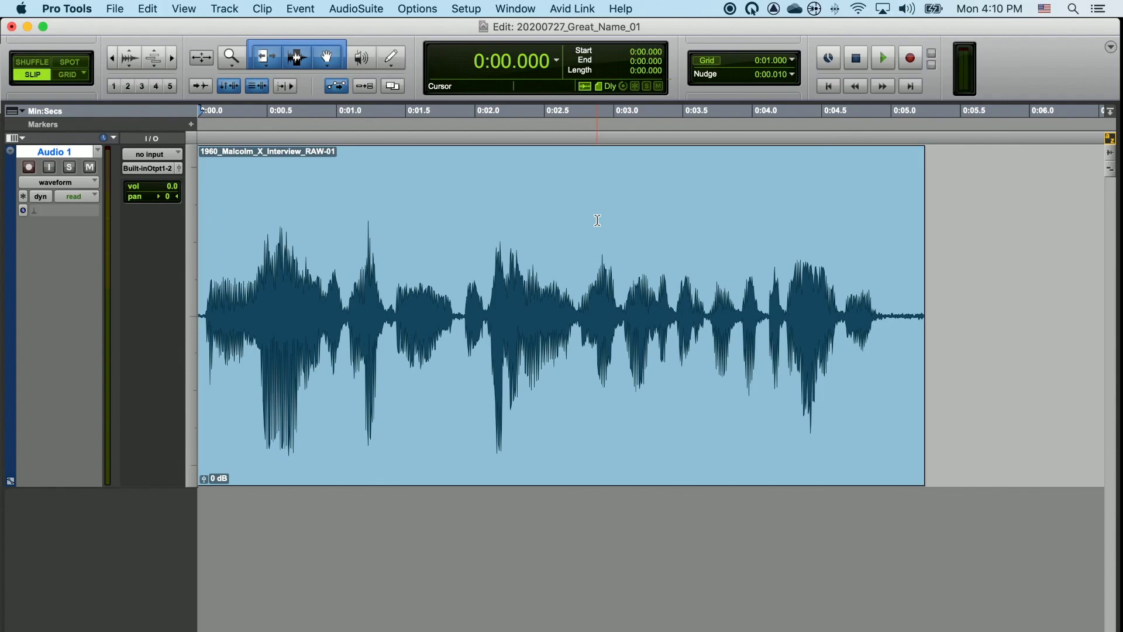
Zoom in around 0:02.880 and set the insertion point at 0:02.879
click(597, 220)
key(t)
key(t)
key(t)
key(t)
key(t)
key(t)
key(t)
key(t)
key(t)
key(t)
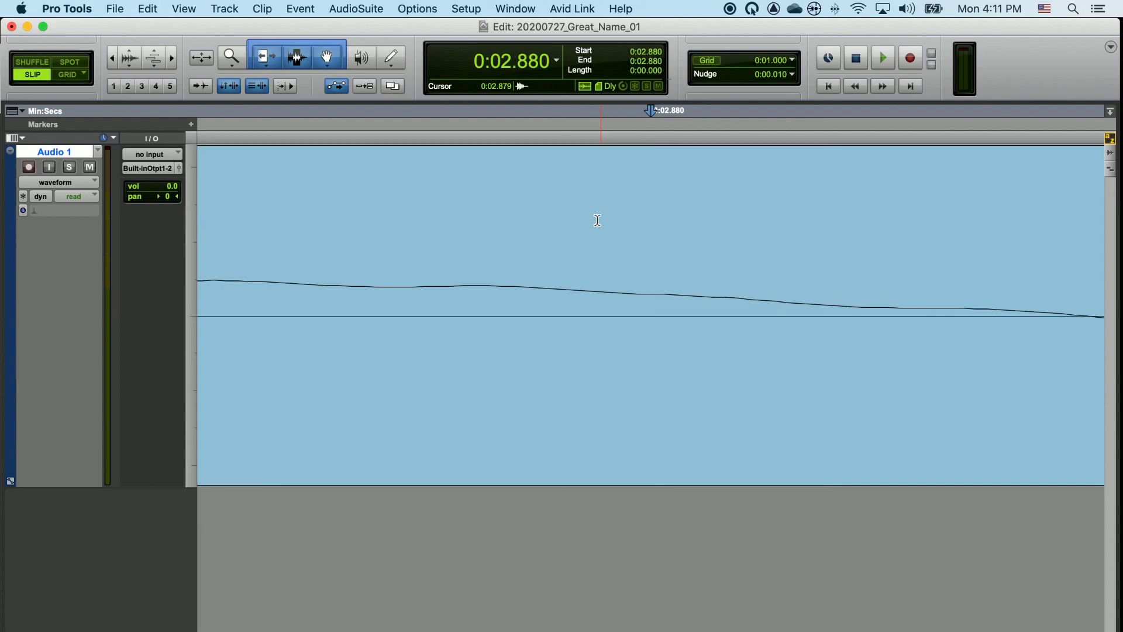
drag(439, 258, 672, 270)
click(509, 271)
click(378, 260)
Return to the session start, play and stop the interview, then zoom out to the whole clip
key(Return)
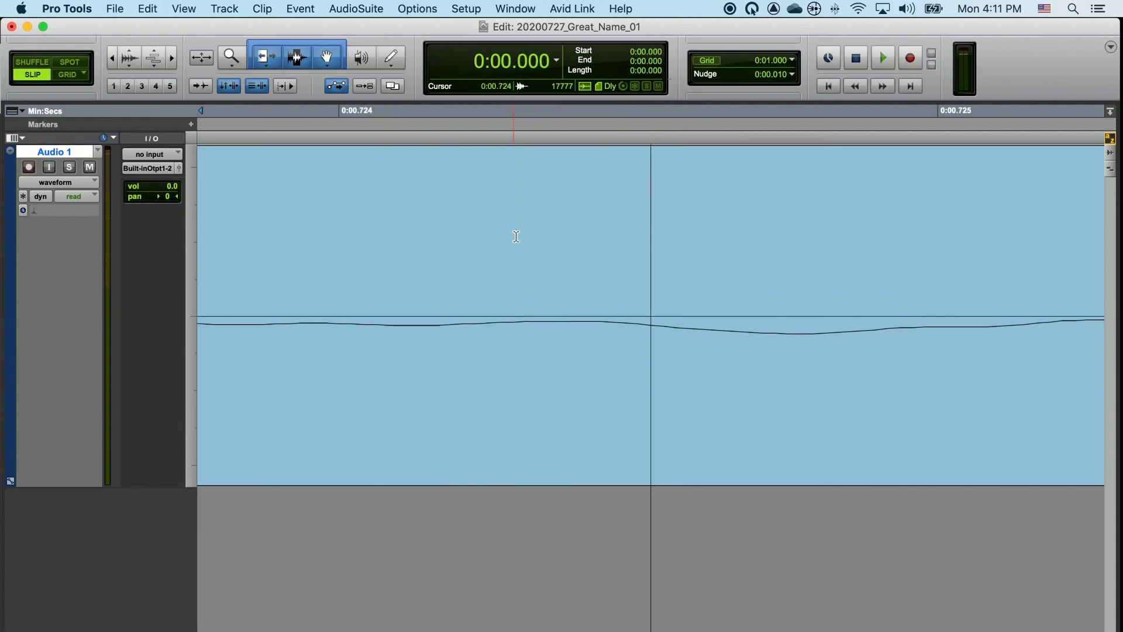
key(space)
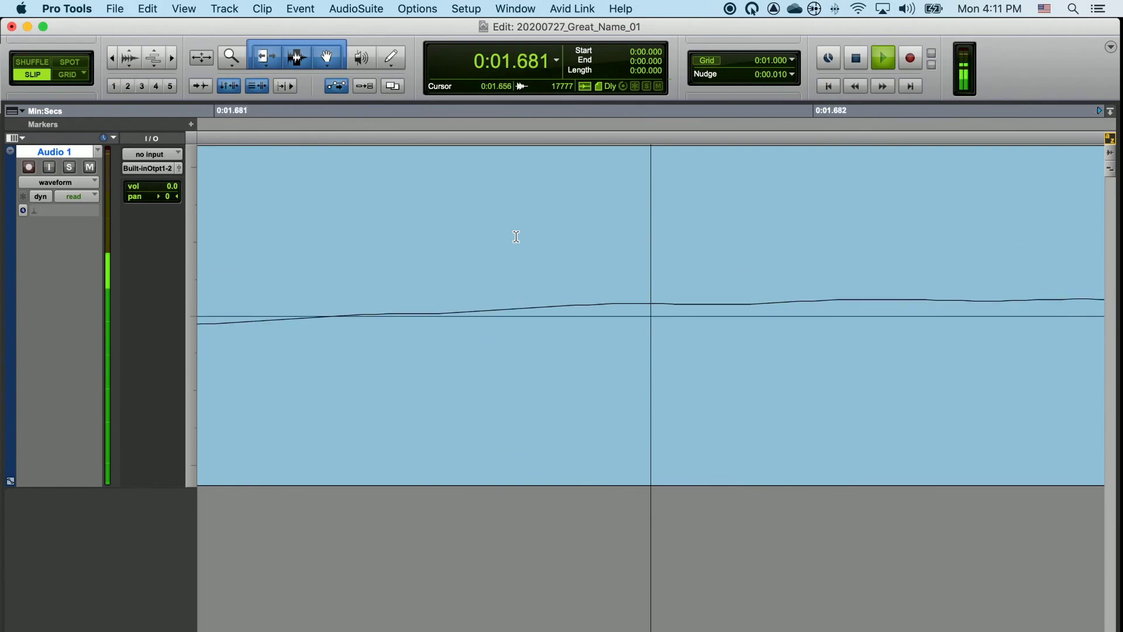
key(space)
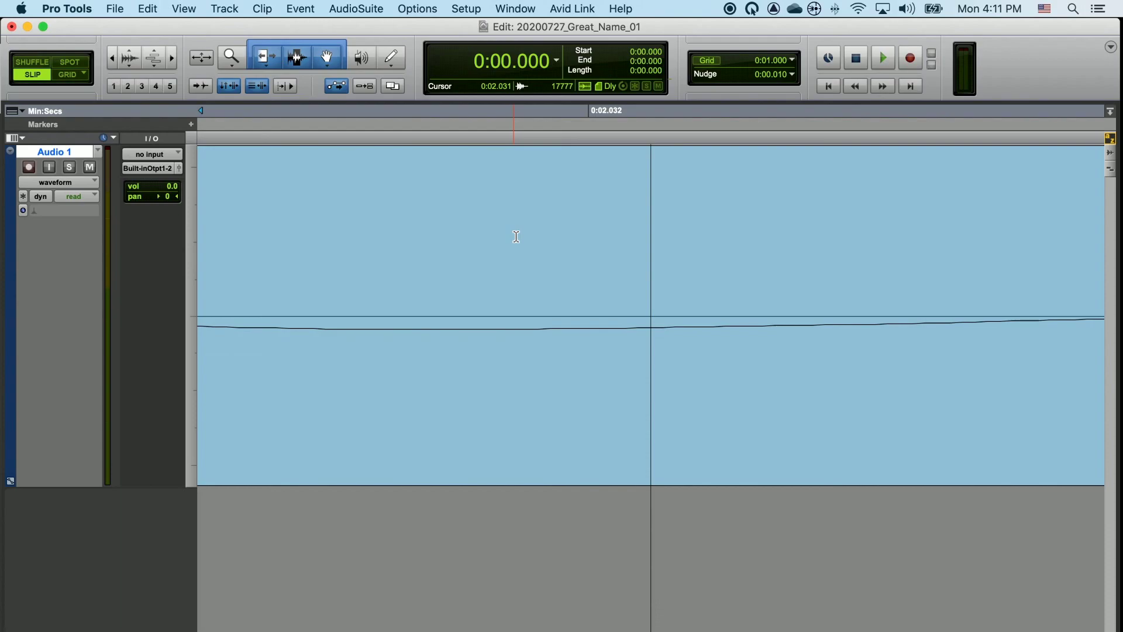
key(r)
key(r)
key(r)
key(r)
key(r)
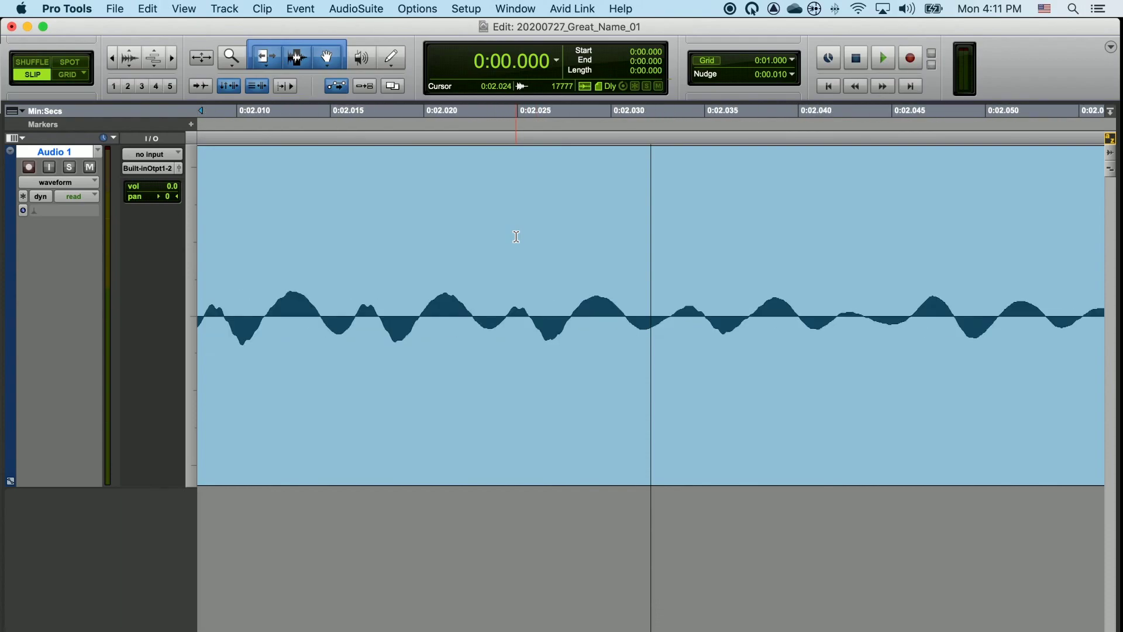
key(r)
key(r)
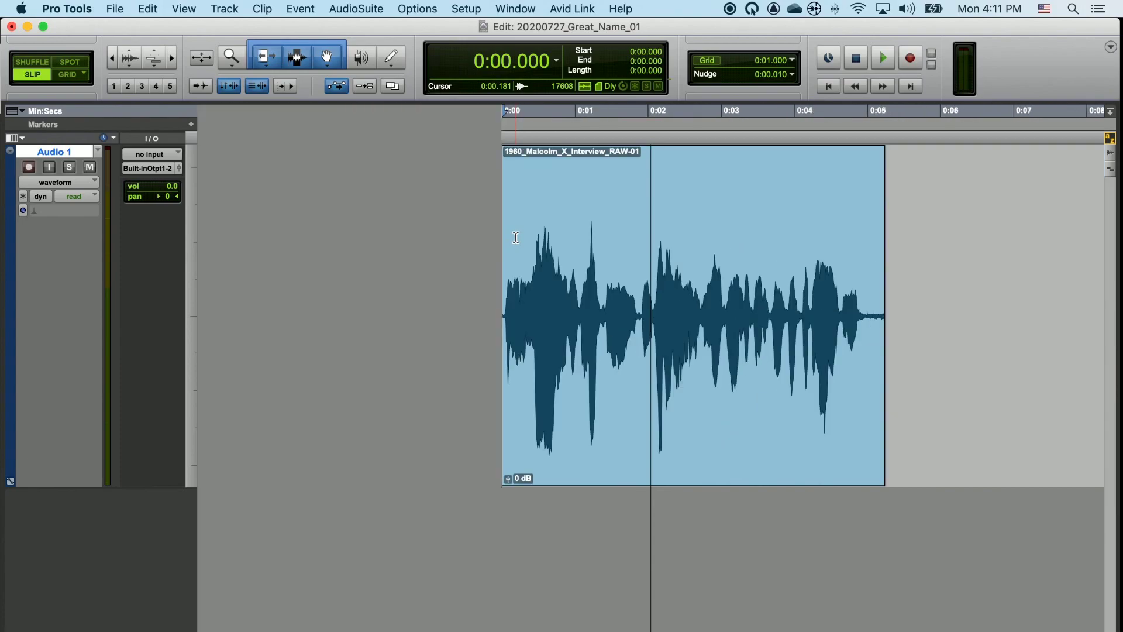
Zoom out to about 48 seconds and drag the clip later to start near 0:08.6
key(t)
click(496, 276)
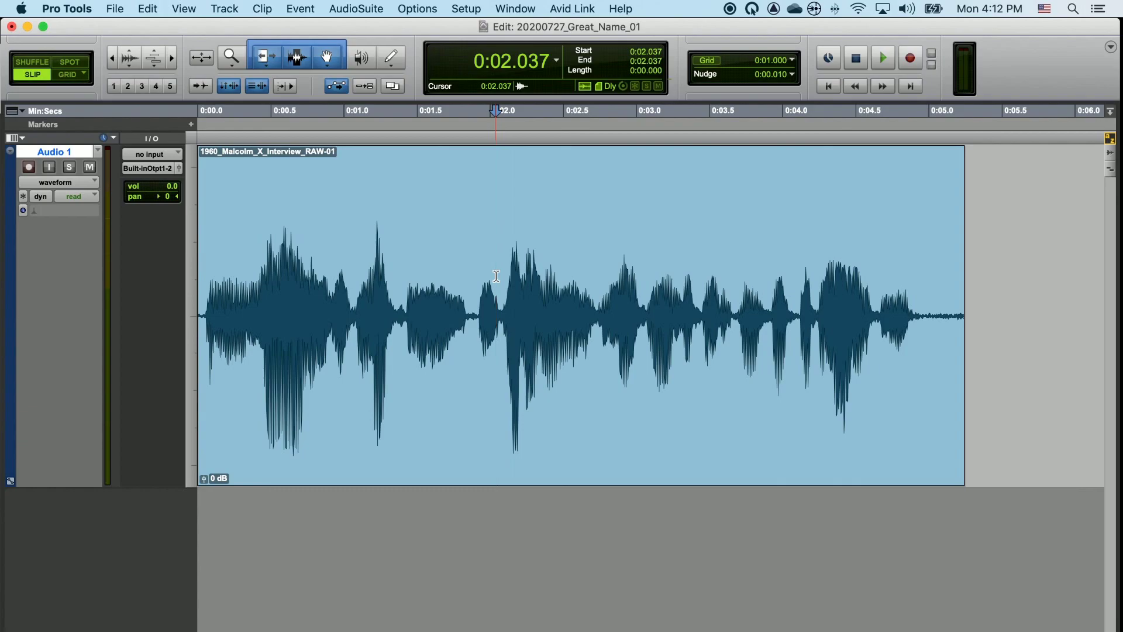
key(r)
key(r)
key(r)
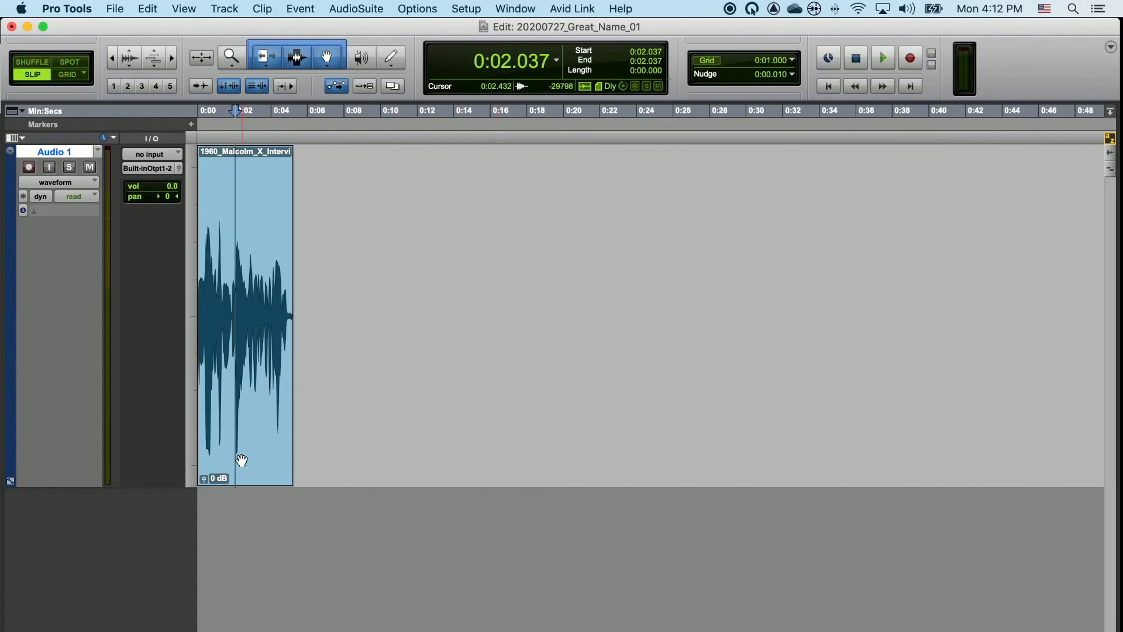
drag(240, 455, 394, 464)
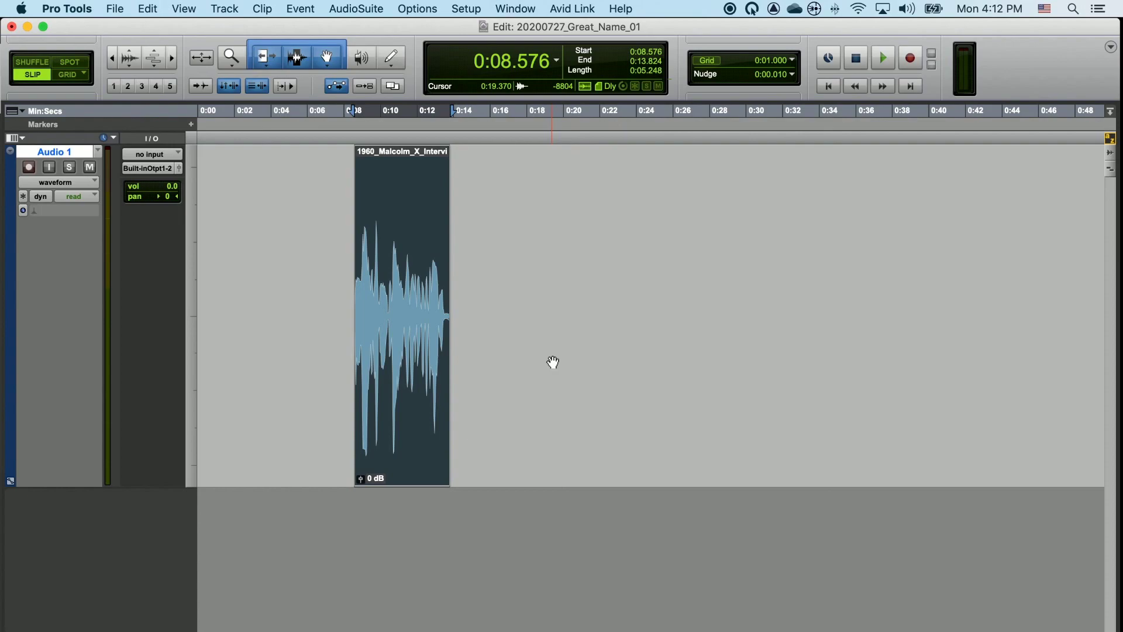
Zoom in at 0:10.709, select 0:10.654–0:10.692, then zoom back out to 0:00–0:24
click(392, 253)
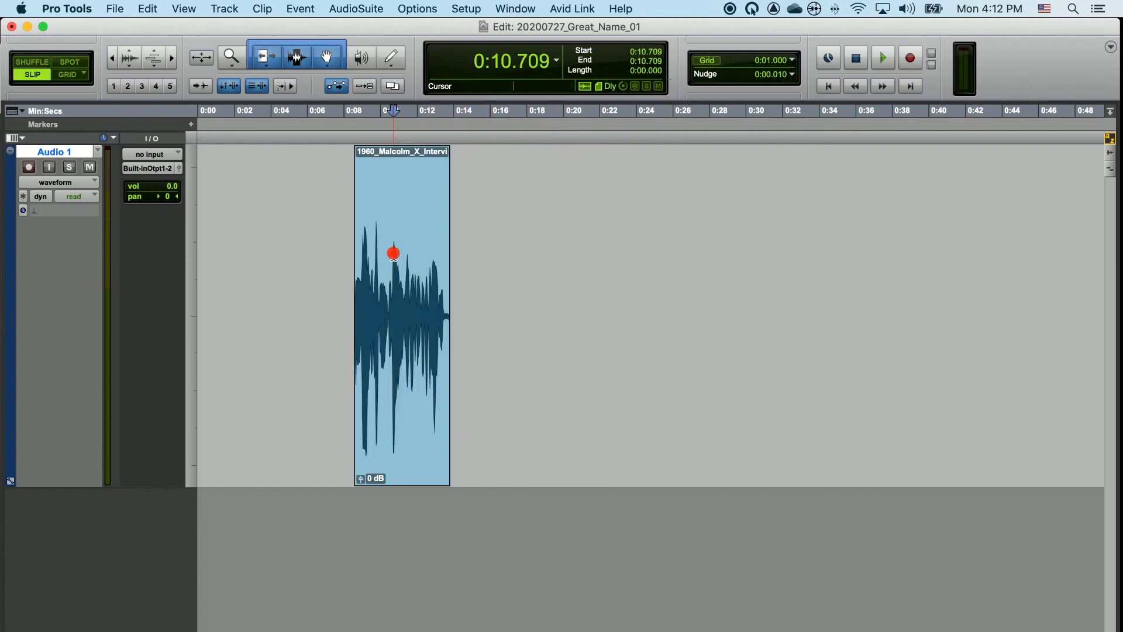
key(t)
key(t)
key(t)
key(t)
key(t)
key(t)
key(t)
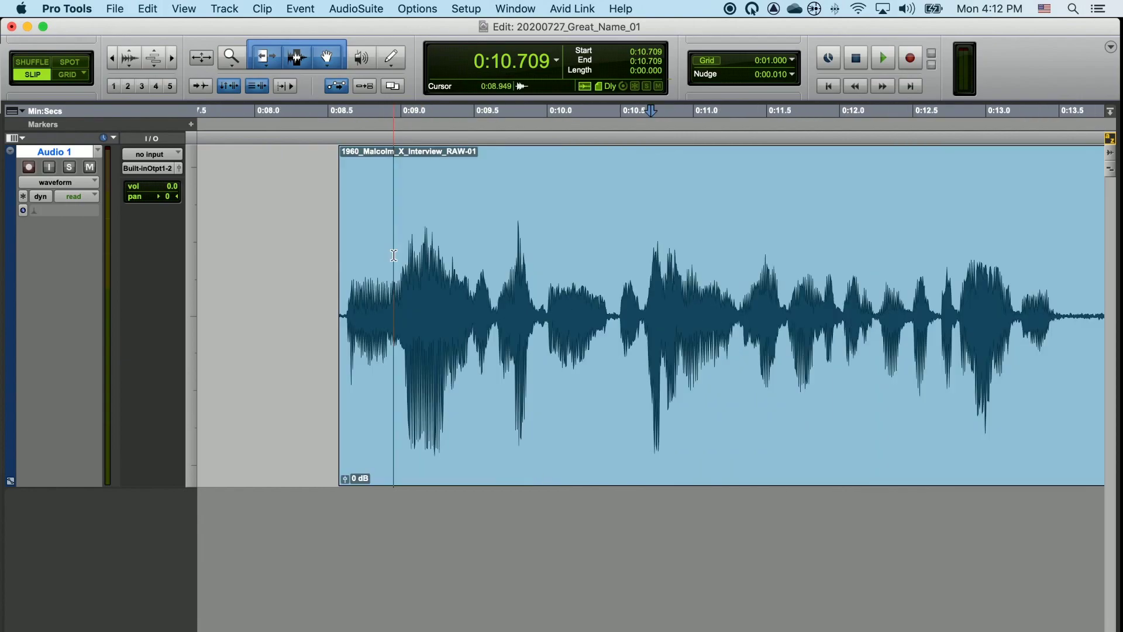
drag(521, 294, 610, 310)
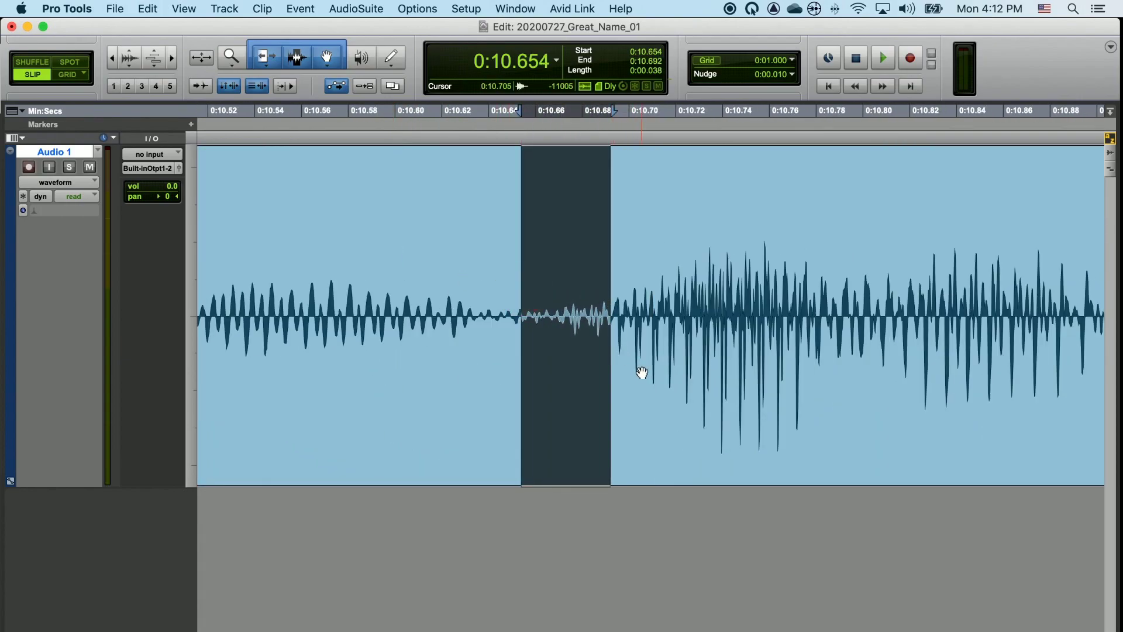
key(r)
key(r)
key(r)
key(r)
key(r)
key(r)
key(r)
click(629, 249)
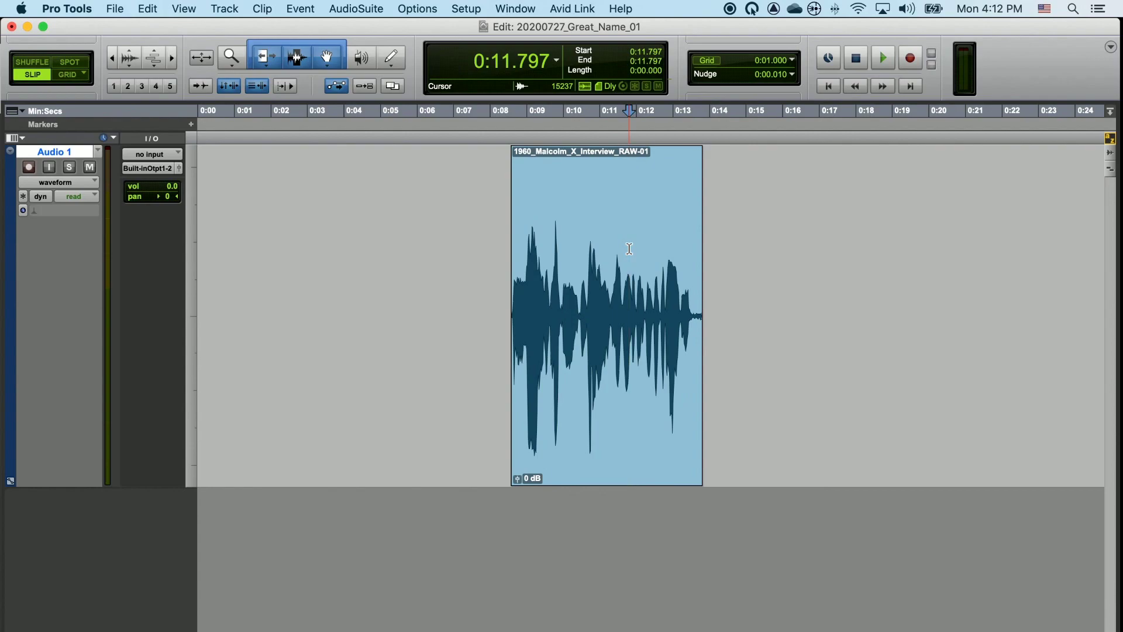